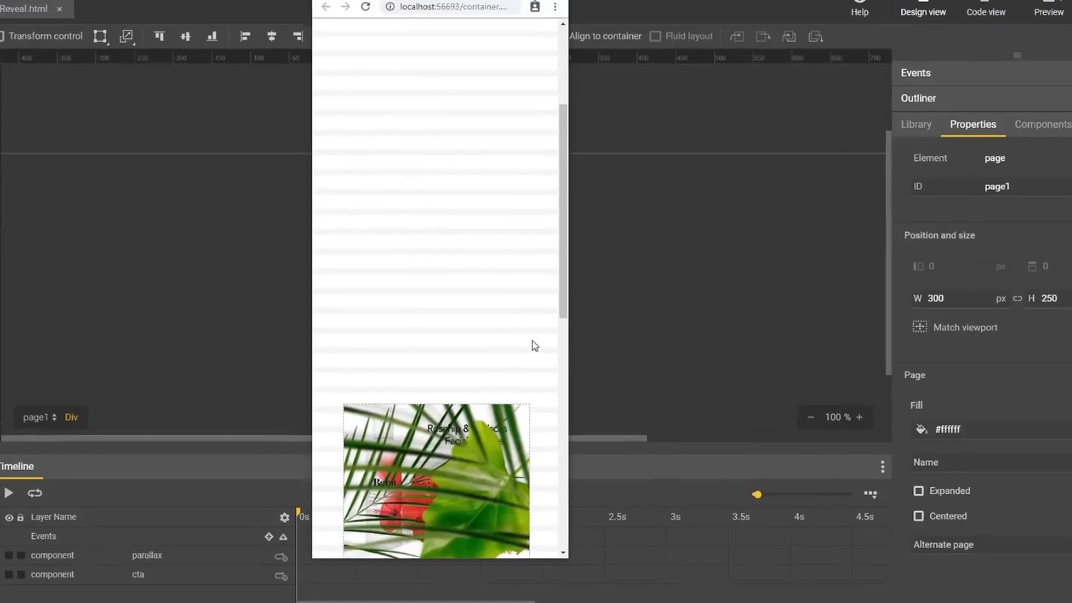
{"action": "mouse_move", "coordinate": [606, 282]}
{"action": "left_mouse_down"}
{"action": "mouse_move", "coordinate": [603, 474]}
{"action": "mouse_move", "coordinate": [625, 295]}
{"action": "left_mouse_up"}
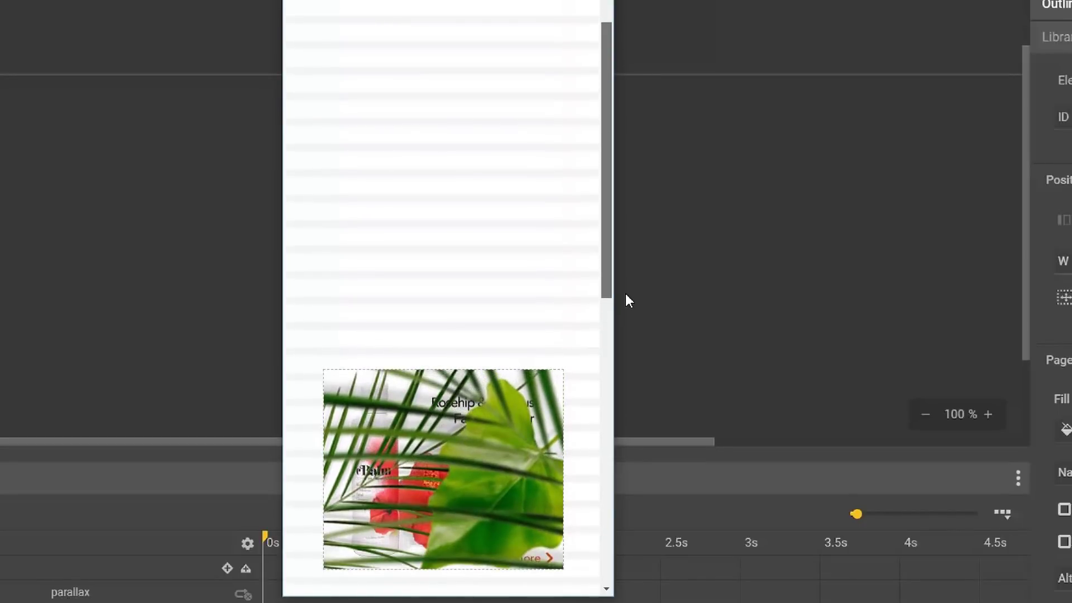
{"action": "mouse_move", "coordinate": [624, 296]}
{"action": "left_mouse_down"}
{"action": "mouse_move", "coordinate": [594, 452]}
{"action": "mouse_move", "coordinate": [613, 283]}
{"action": "left_mouse_up"}
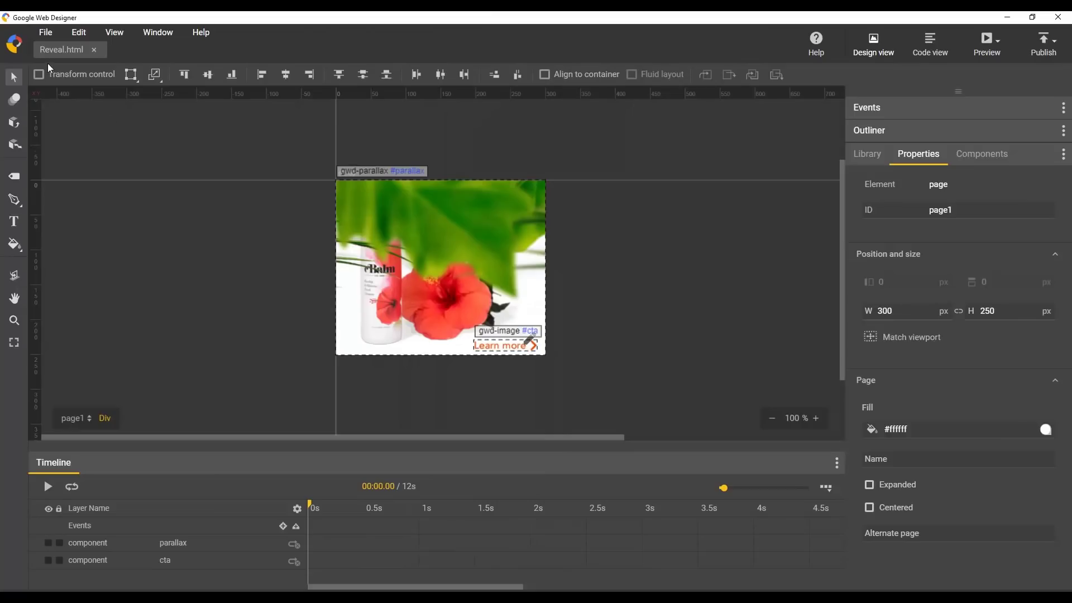
Start a new file from template and view the Parallax for Display & Video 360 layouts
{"action": "left_click", "coordinate": [42, 35]}
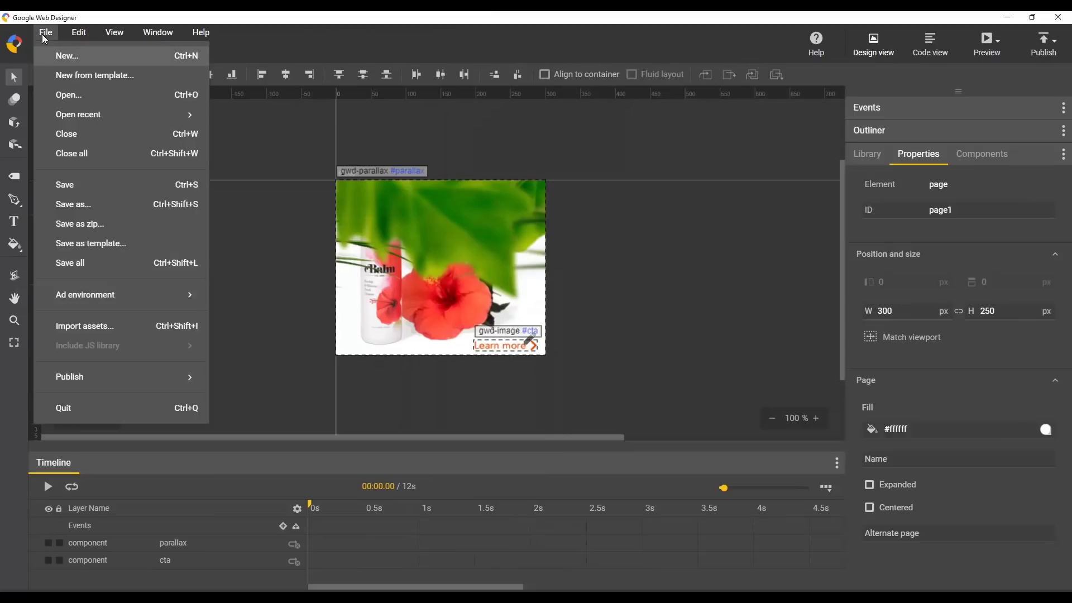
{"action": "left_click", "coordinate": [96, 79]}
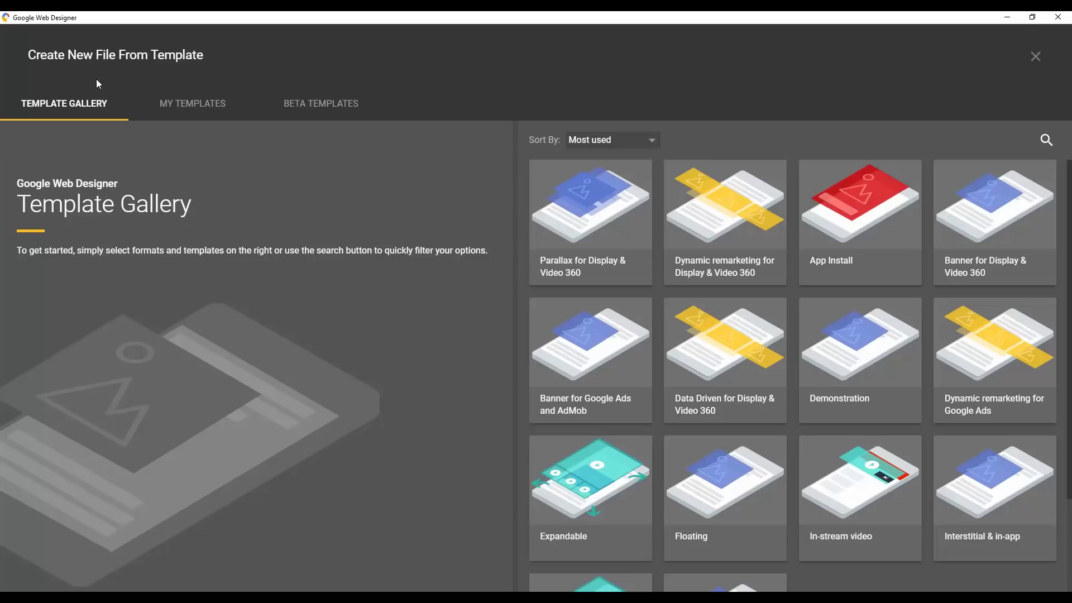
{"action": "left_click", "coordinate": [641, 274]}
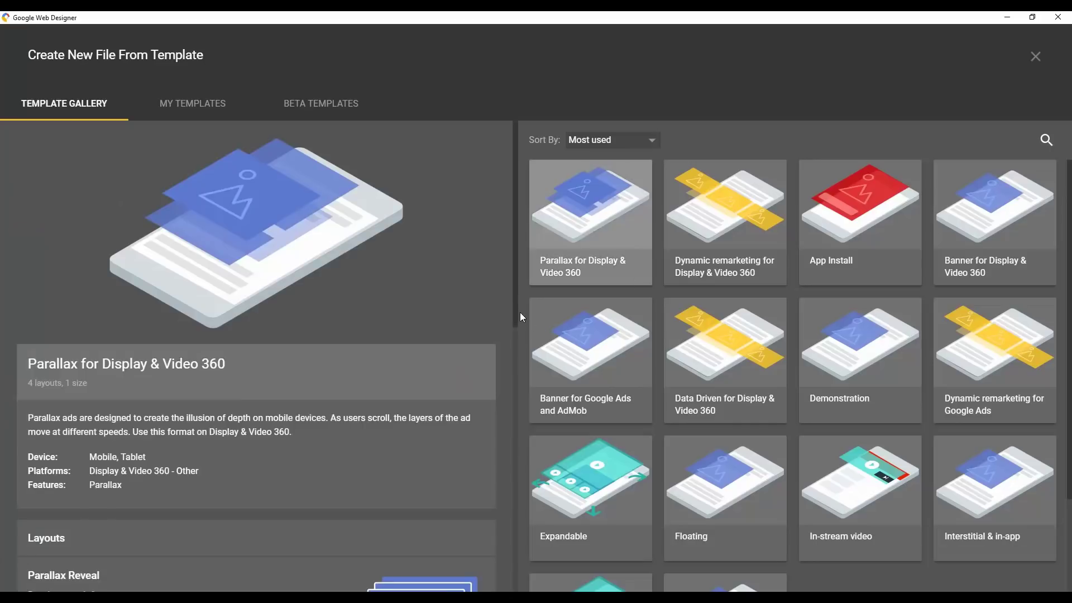
{"action": "left_click_drag", "start_coordinate": [515, 298], "coordinate": [489, 496]}
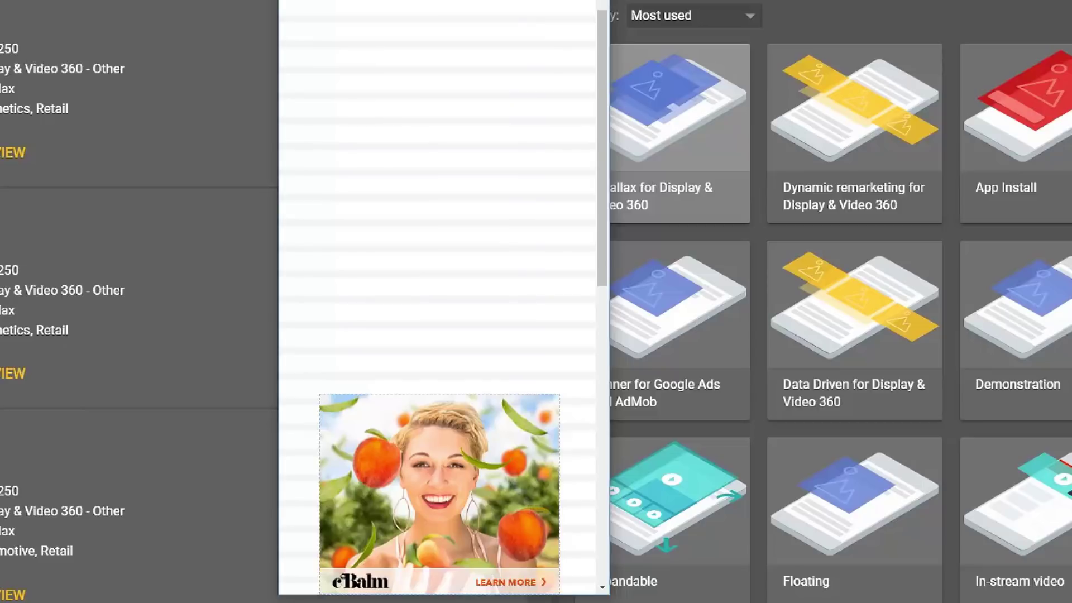
{"action": "left_click_drag", "start_coordinate": [603, 71], "coordinate": [599, 191]}
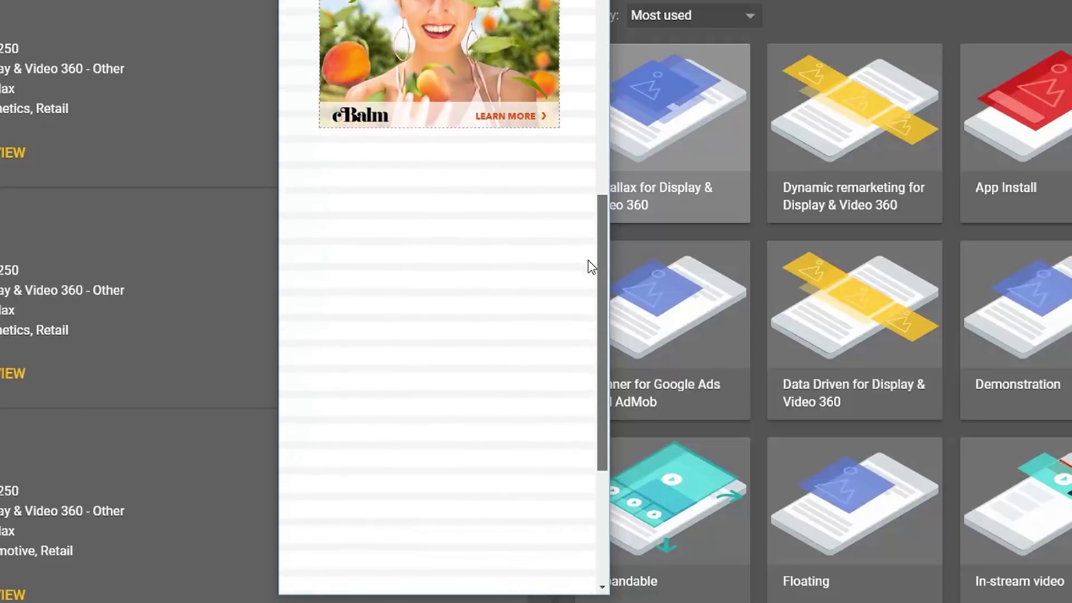
{"action": "left_click_drag", "start_coordinate": [598, 192], "coordinate": [587, 276]}
{"action": "scroll", "coordinate": [536, 161], "scroll_direction": "up", "scroll_amount": 5}
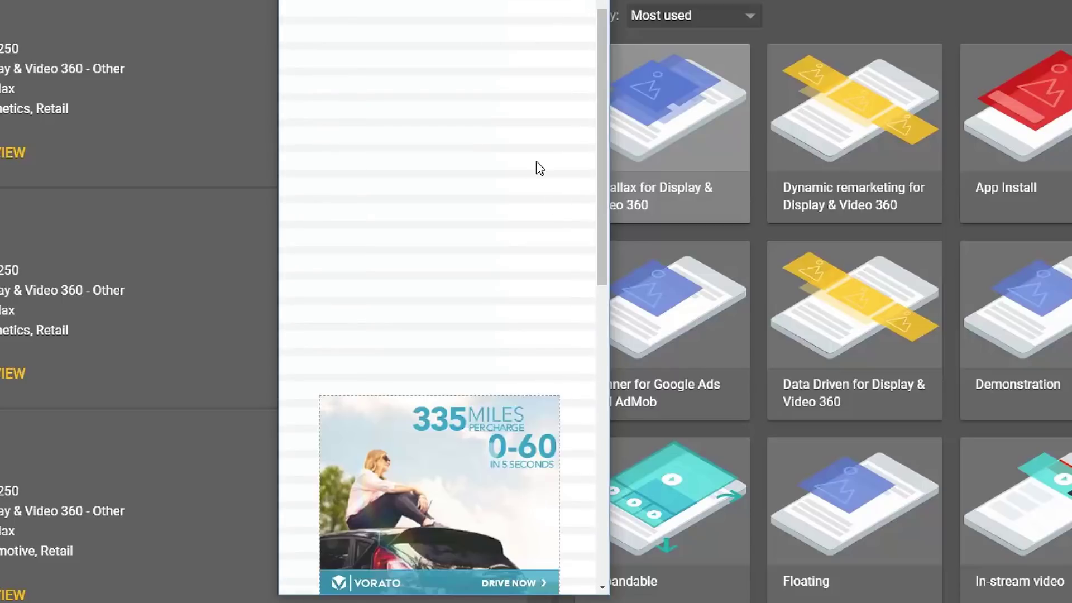
{"action": "left_click_drag", "start_coordinate": [602, 227], "coordinate": [587, 347]}
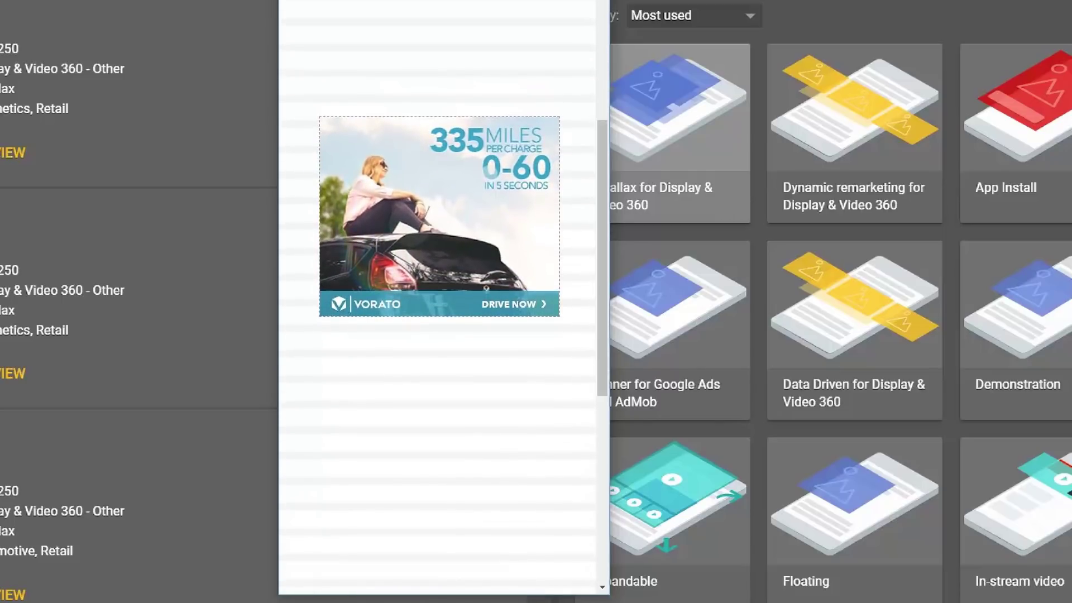
{"action": "scroll", "coordinate": [439, 297], "scroll_direction": "up", "scroll_amount": 5}
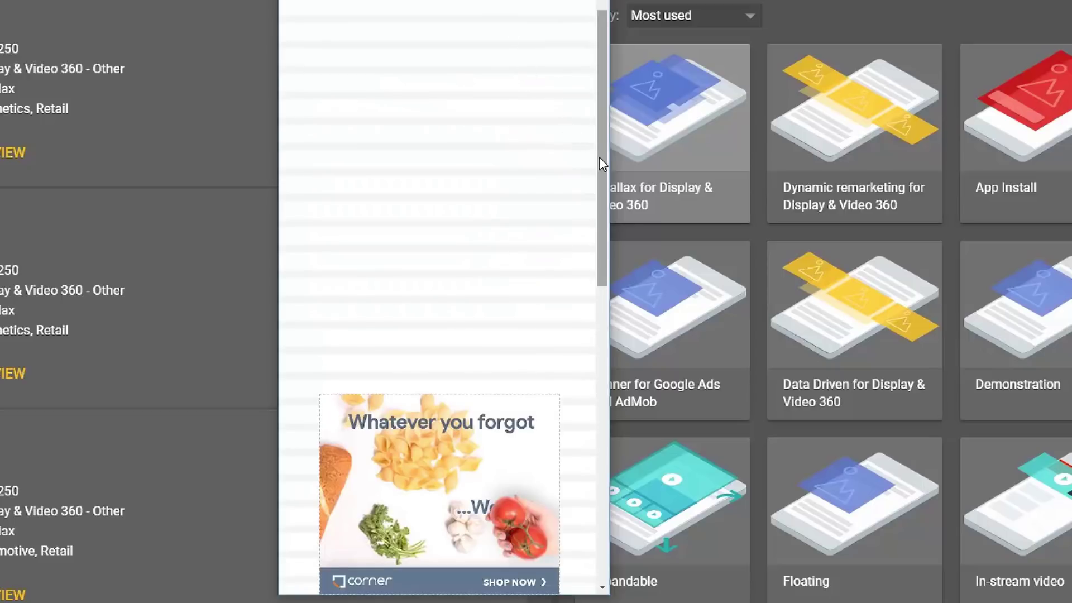
{"action": "mouse_move", "coordinate": [599, 157]}
{"action": "left_mouse_down"}
{"action": "mouse_move", "coordinate": [578, 370]}
{"action": "mouse_move", "coordinate": [605, 172]}
{"action": "left_mouse_up"}
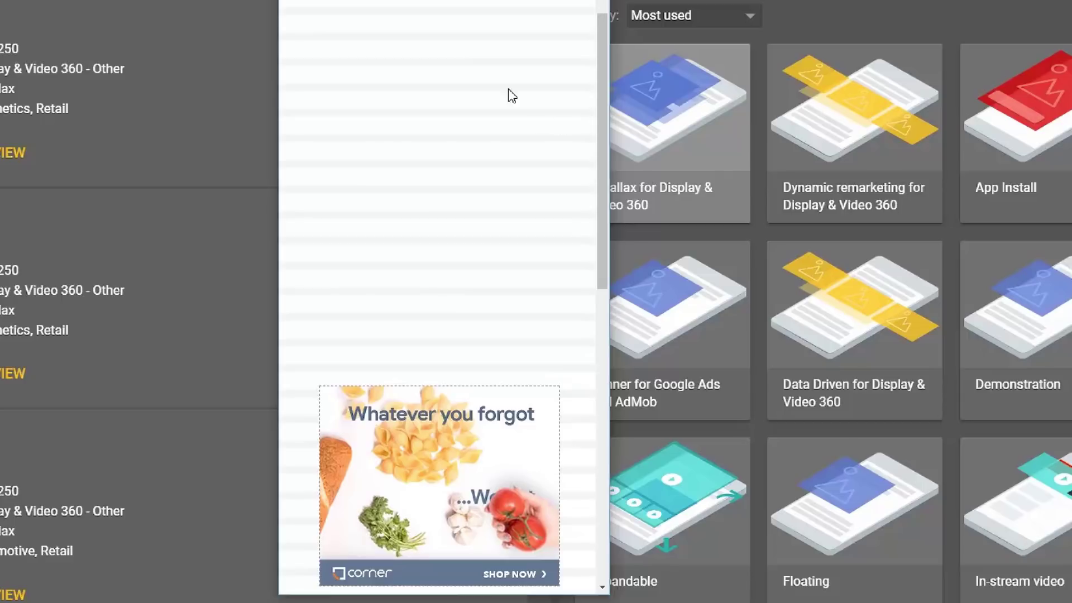
Close the parallax template preview after scrolling through the eBalm, Vorato and Corner ads
{"action": "left_click", "coordinate": [631, 66]}
Close the gallery and create a blank 300x250 banner named parallaxDemo
{"action": "left_click", "coordinate": [1044, 58]}
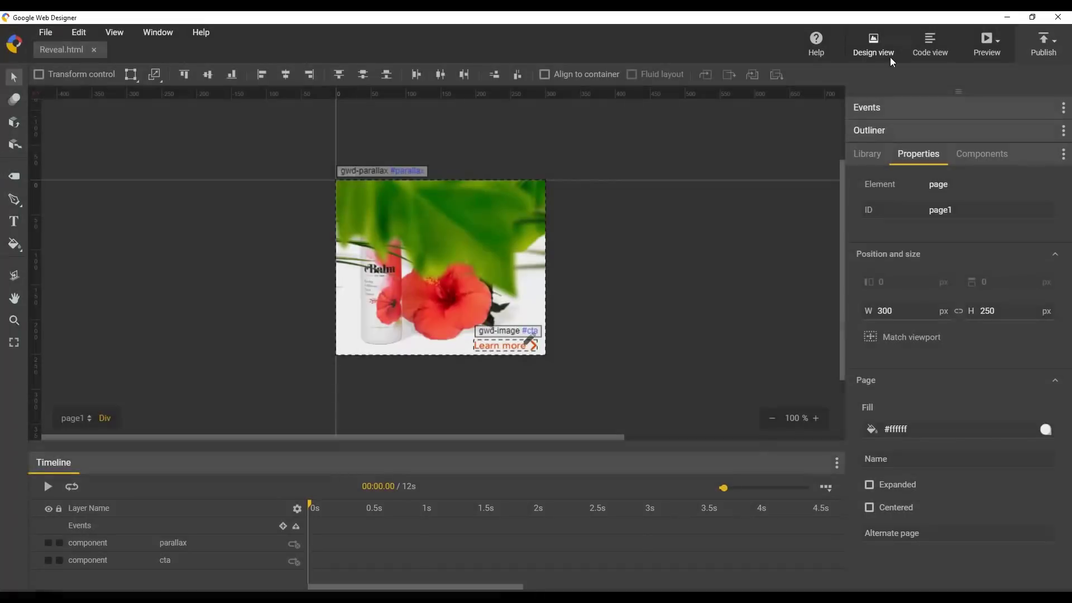
{"action": "left_click", "coordinate": [43, 34]}
{"action": "left_click", "coordinate": [55, 56]}
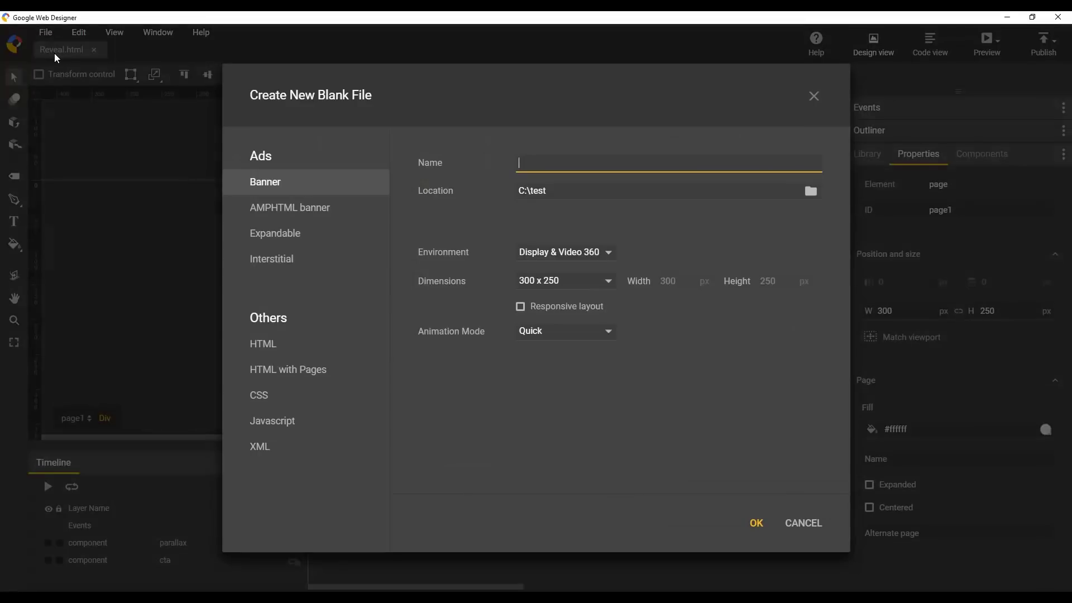
{"action": "type", "text": "paral"}
{"action": "type", "text": "laxDemo"}
{"action": "left_click", "coordinate": [755, 525]}
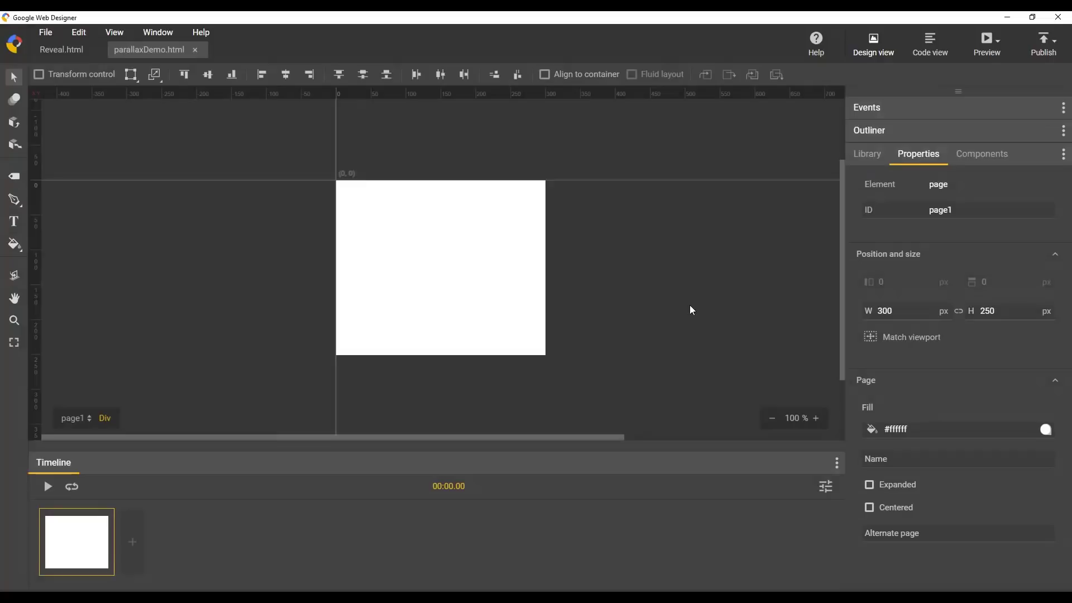
Drag a Parallax component to the banner's top-left and enter its editor
{"action": "left_click", "coordinate": [979, 153]}
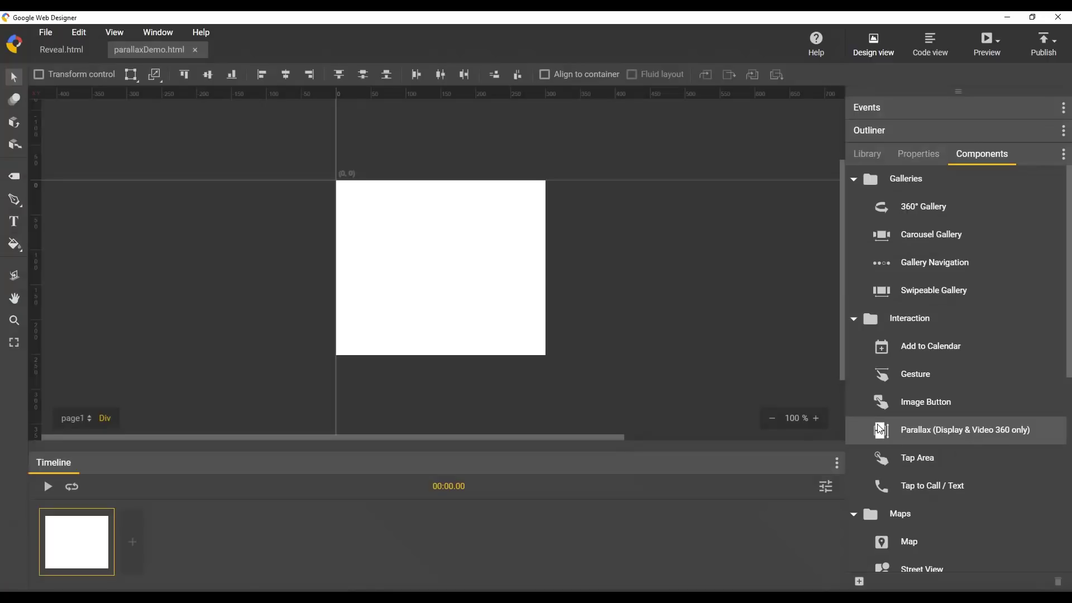
{"action": "left_click_drag", "start_coordinate": [879, 430], "coordinate": [339, 188]}
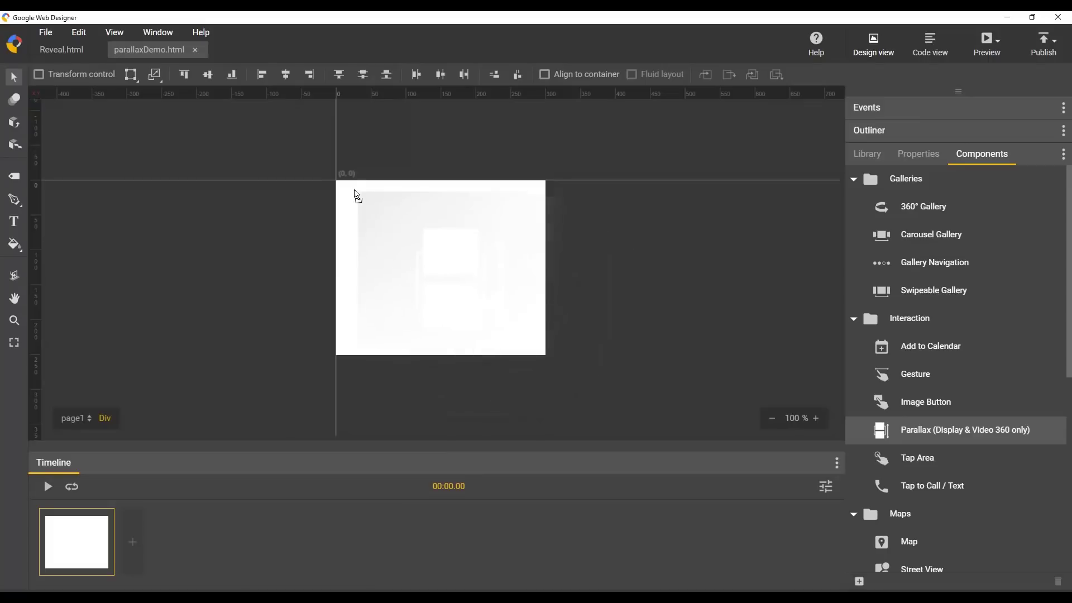
{"action": "left_click_drag", "start_coordinate": [338, 186], "coordinate": [338, 184]}
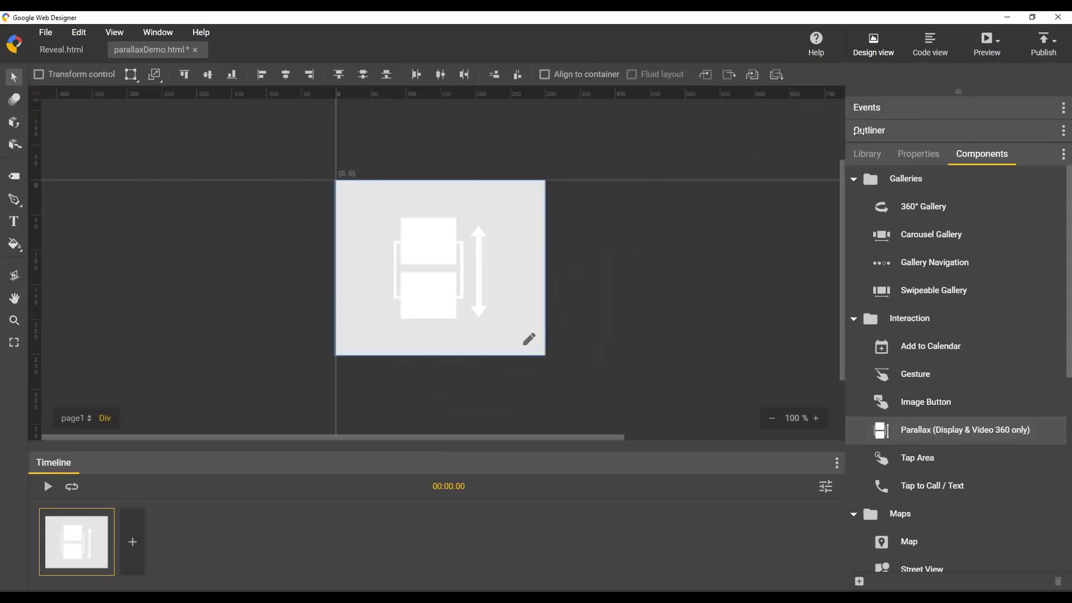
{"action": "left_click", "coordinate": [928, 153]}
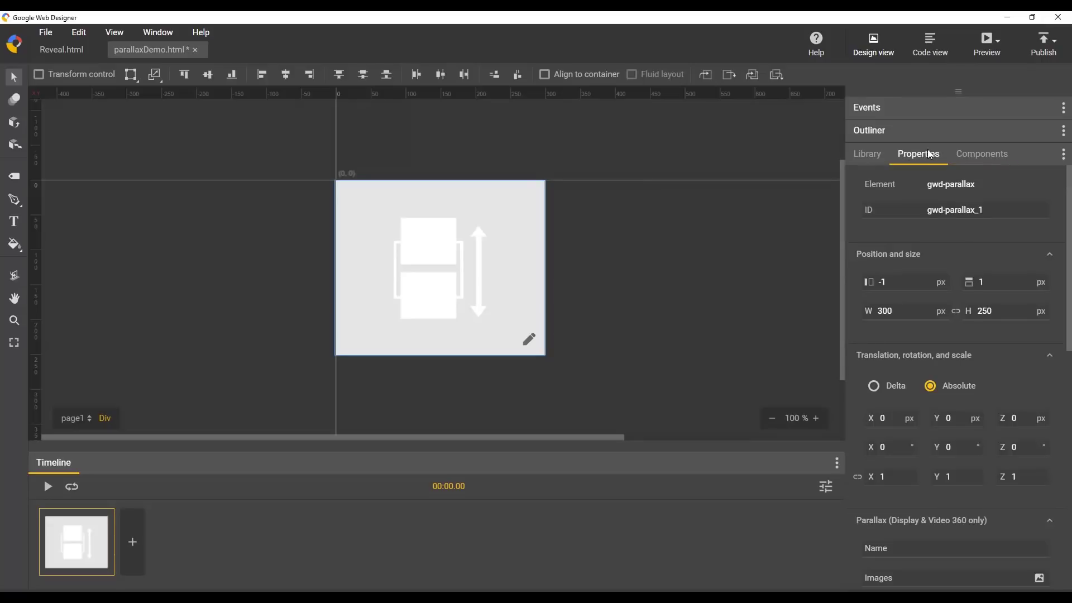
{"action": "left_click_drag", "start_coordinate": [1069, 243], "coordinate": [1068, 335]}
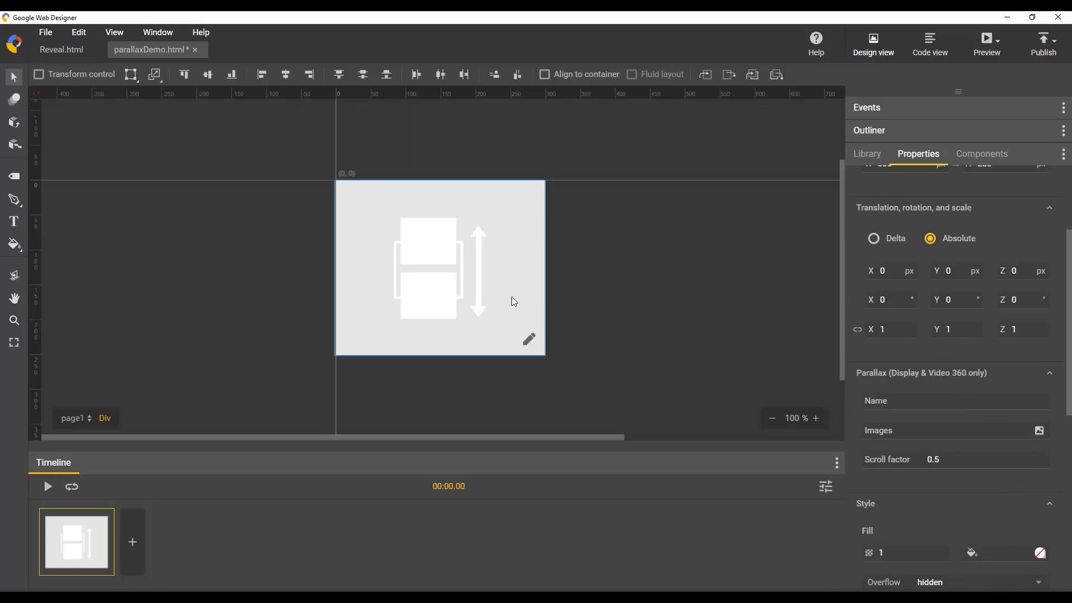
{"action": "double_click", "coordinate": [436, 283]}
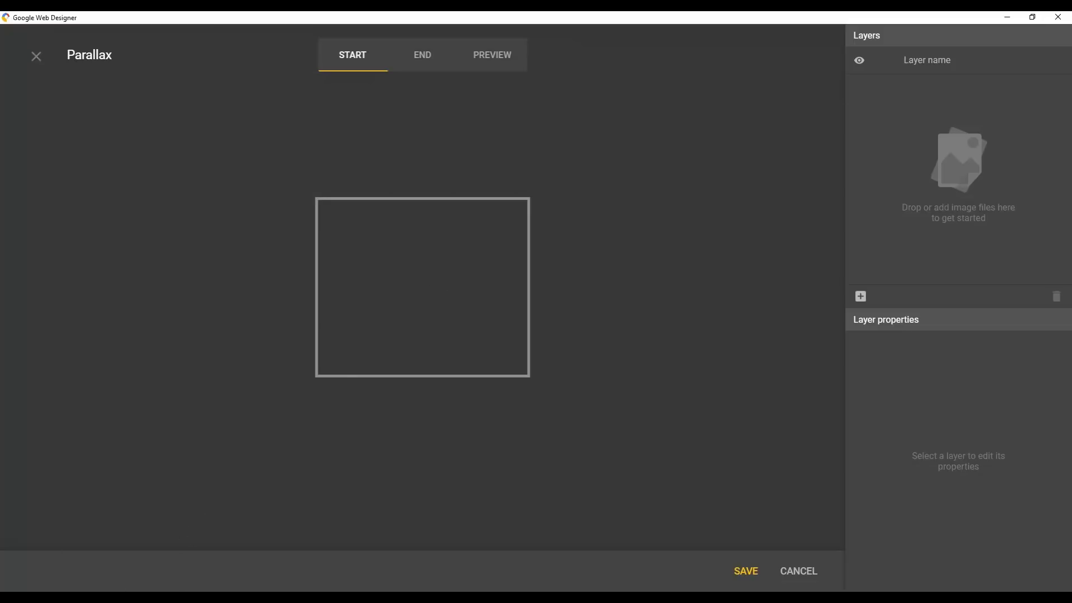
Drag the 3_leaf_right through 6_hibiscus_cleanser images from the assets folder in as layers
{"action": "key", "text": "alt+Tab"}
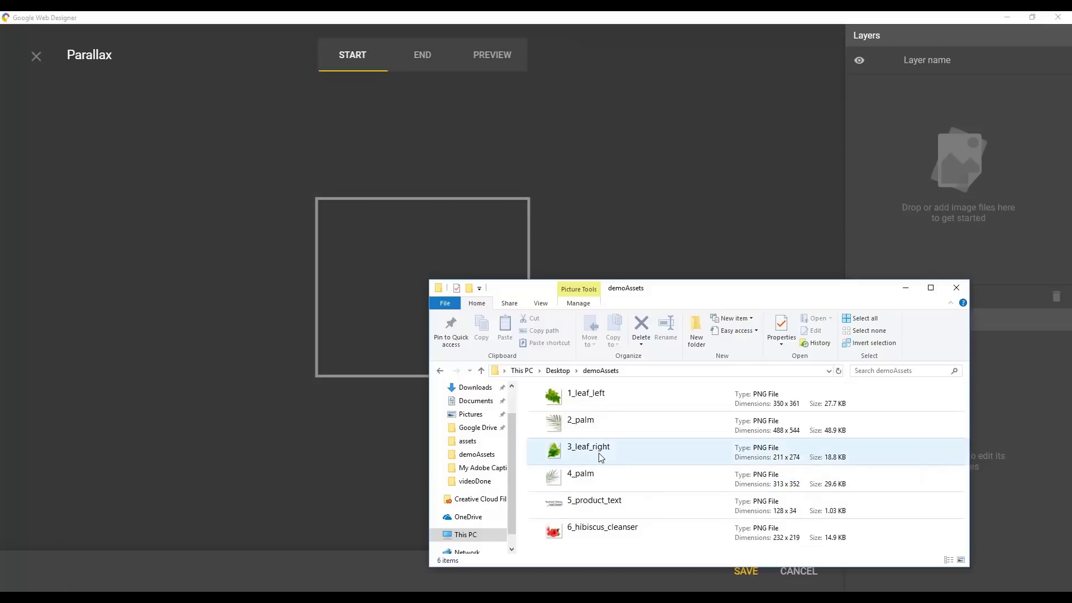
{"action": "left_click", "coordinate": [599, 453]}
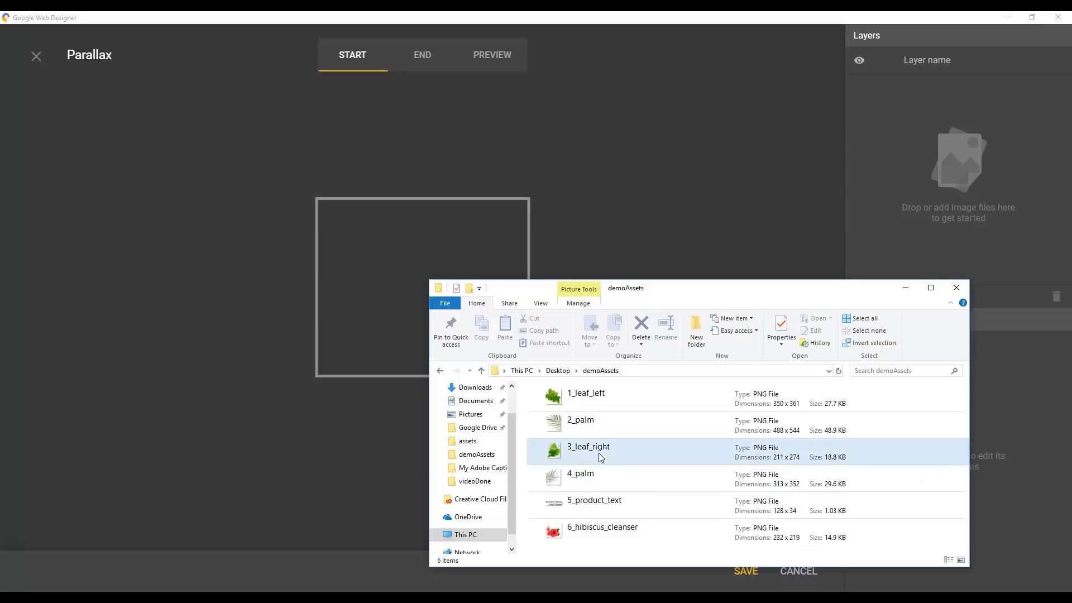
{"action": "left_click", "coordinate": [605, 528], "text": "shift"}
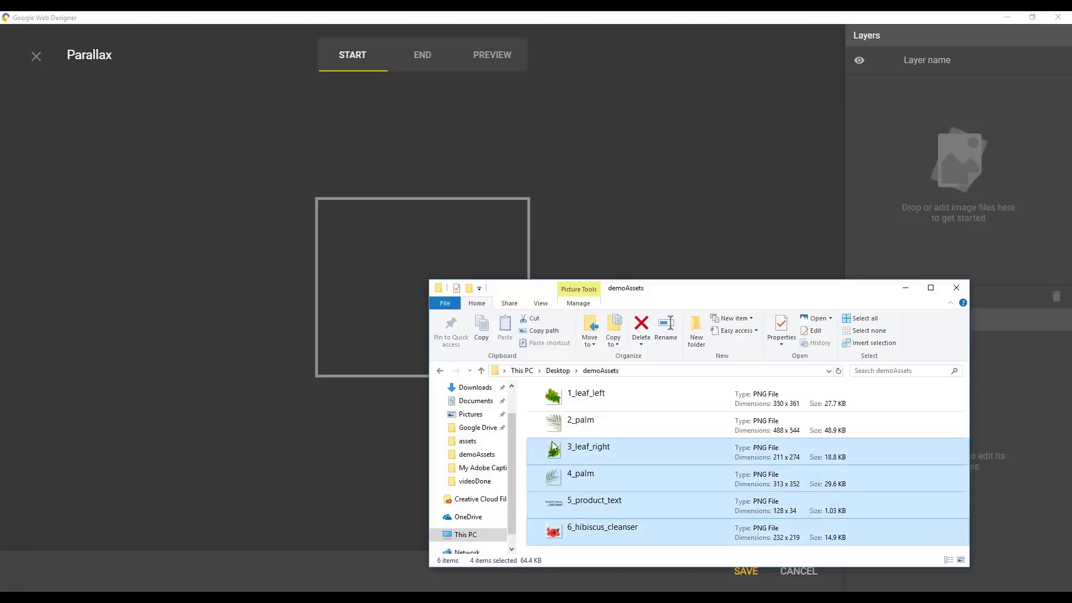
{"action": "mouse_move", "coordinate": [554, 451]}
{"action": "left_mouse_down"}
{"action": "mouse_move", "coordinate": [406, 340]}
{"action": "mouse_move", "coordinate": [314, 197]}
{"action": "left_mouse_up"}
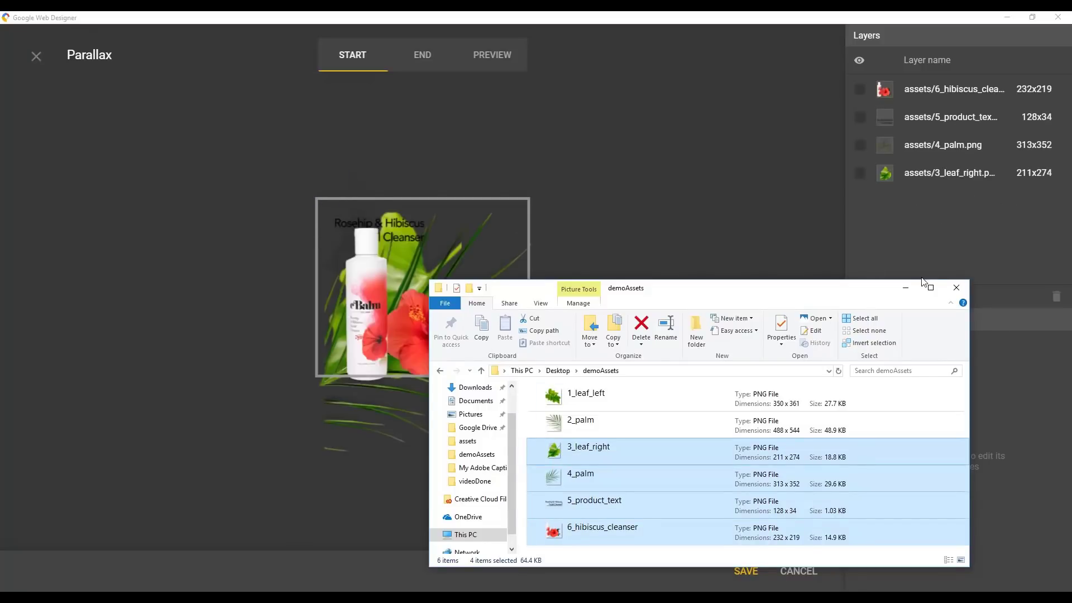
{"action": "left_click", "coordinate": [911, 234]}
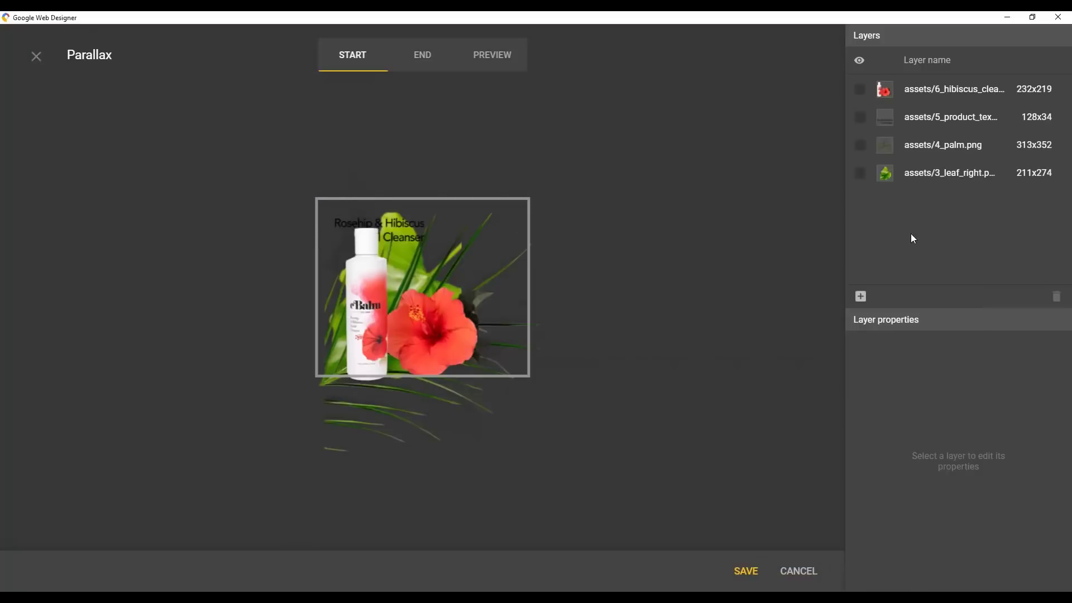
Import 1_leaf_left and 2_palm as additional layers via Add images
{"action": "left_click", "coordinate": [861, 298]}
{"action": "left_click", "coordinate": [138, 110]}
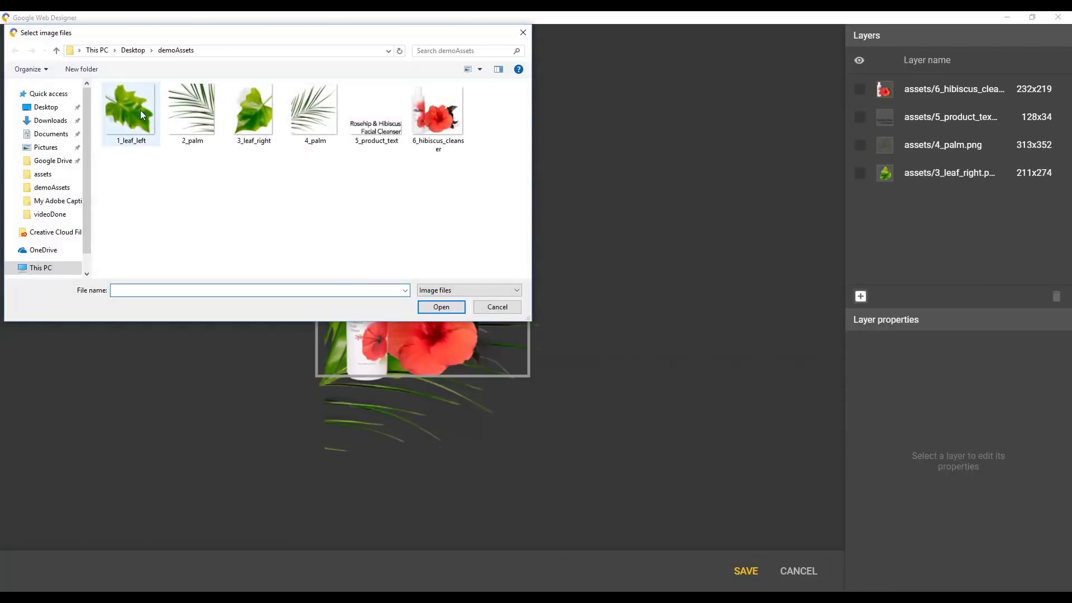
{"action": "left_click", "coordinate": [180, 105], "text": "ctrl"}
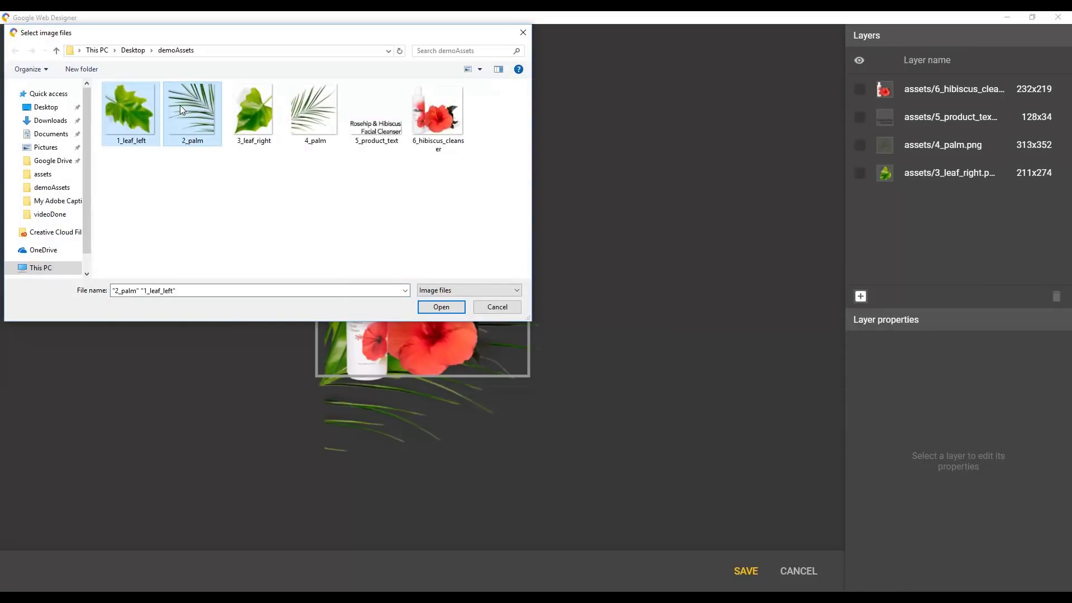
{"action": "left_click", "coordinate": [440, 306]}
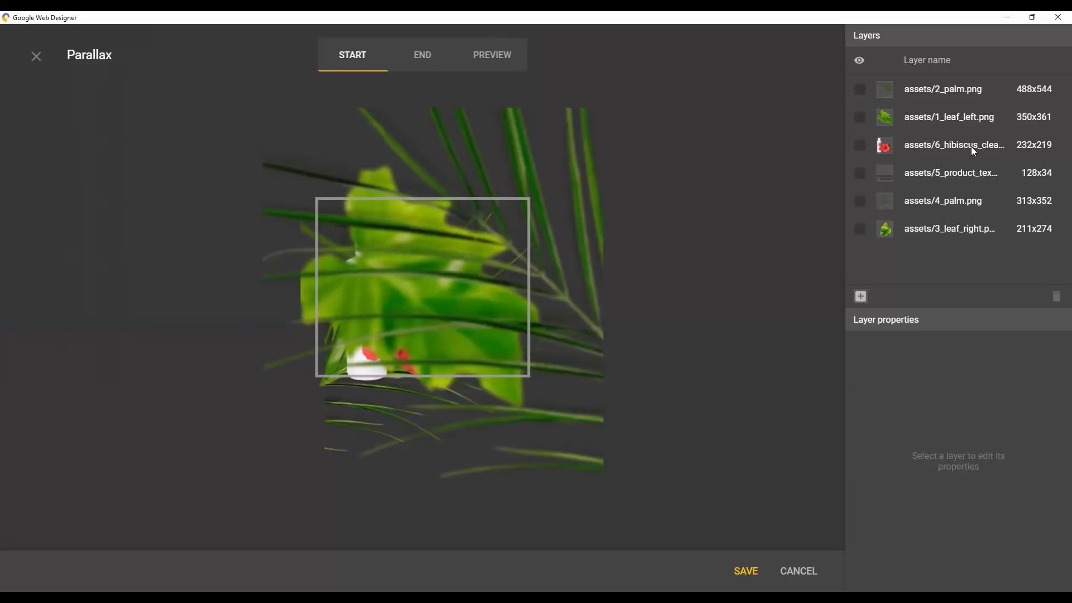
Reorder layers: leaf_left on top, leaf_right third, 4_palm above text, hibiscus at the bottom
{"action": "left_click_drag", "start_coordinate": [949, 145], "coordinate": [944, 249]}
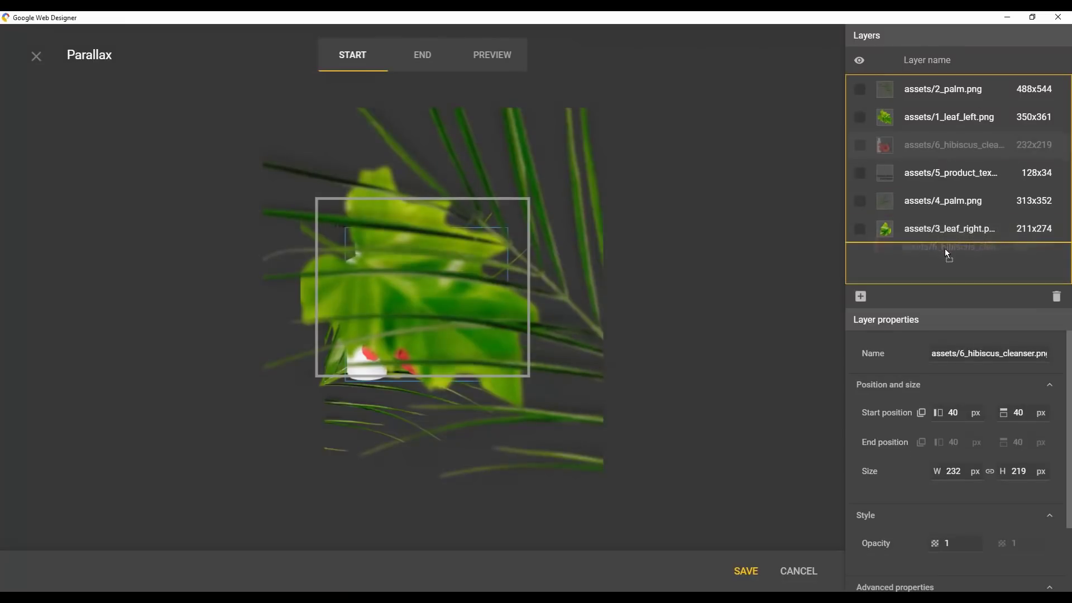
{"action": "left_click_drag", "start_coordinate": [951, 198], "coordinate": [954, 142]}
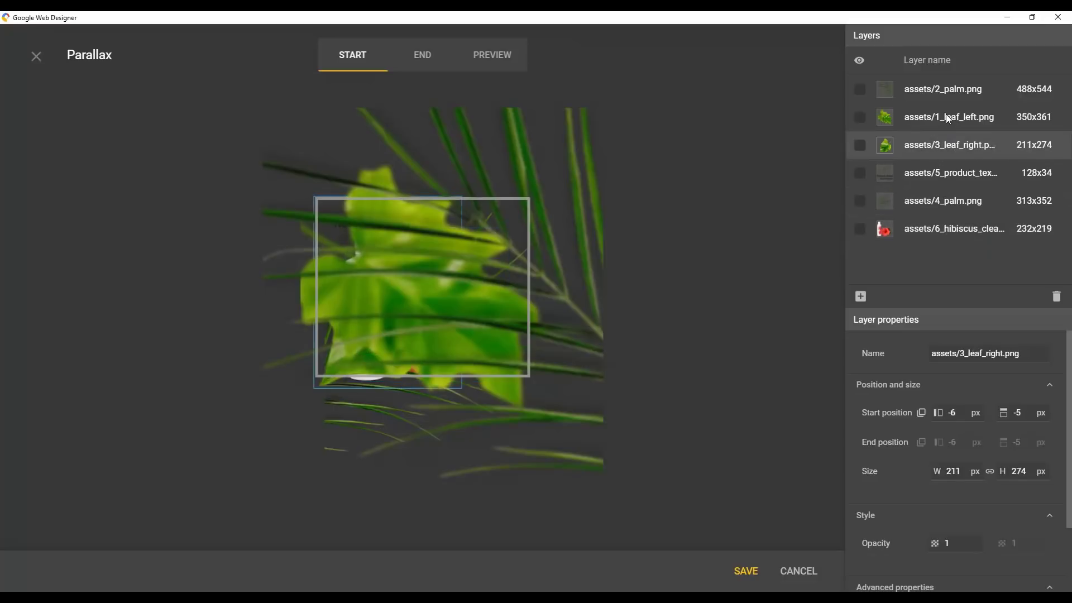
{"action": "left_click_drag", "start_coordinate": [946, 114], "coordinate": [946, 87]}
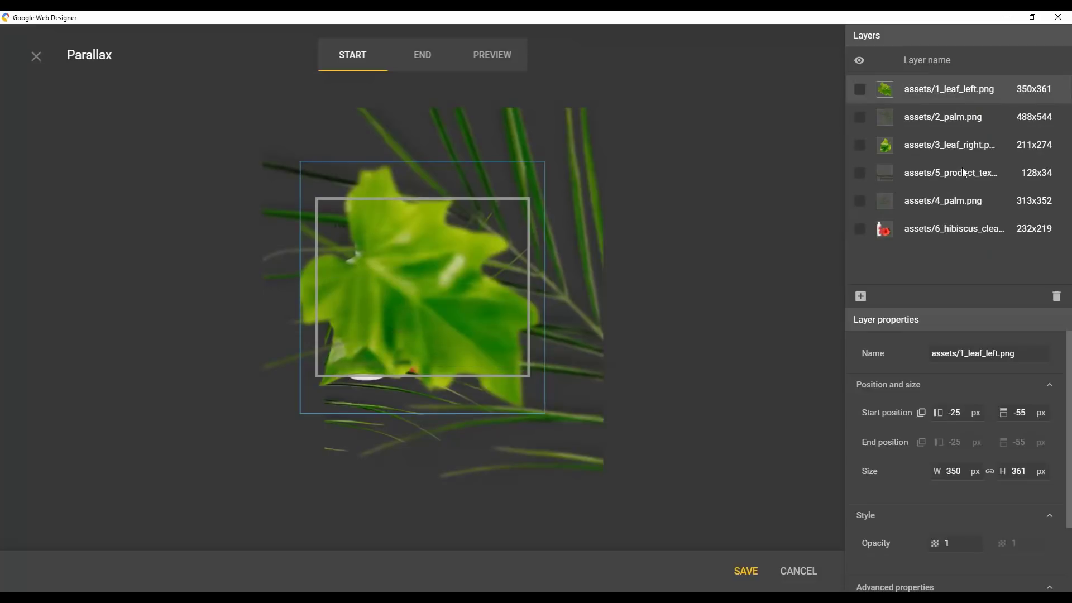
{"action": "left_click_drag", "start_coordinate": [944, 200], "coordinate": [948, 166]}
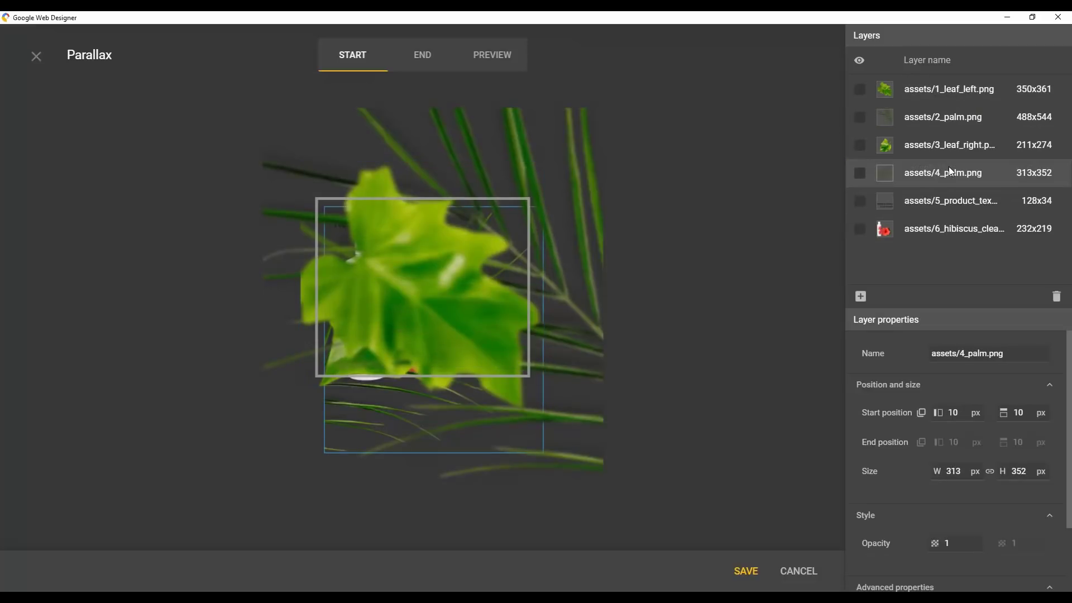
Set visibility so only the hibiscus bottle, product text and leaf_right layers show
{"action": "left_click", "coordinate": [861, 93]}
{"action": "left_click", "coordinate": [859, 118]}
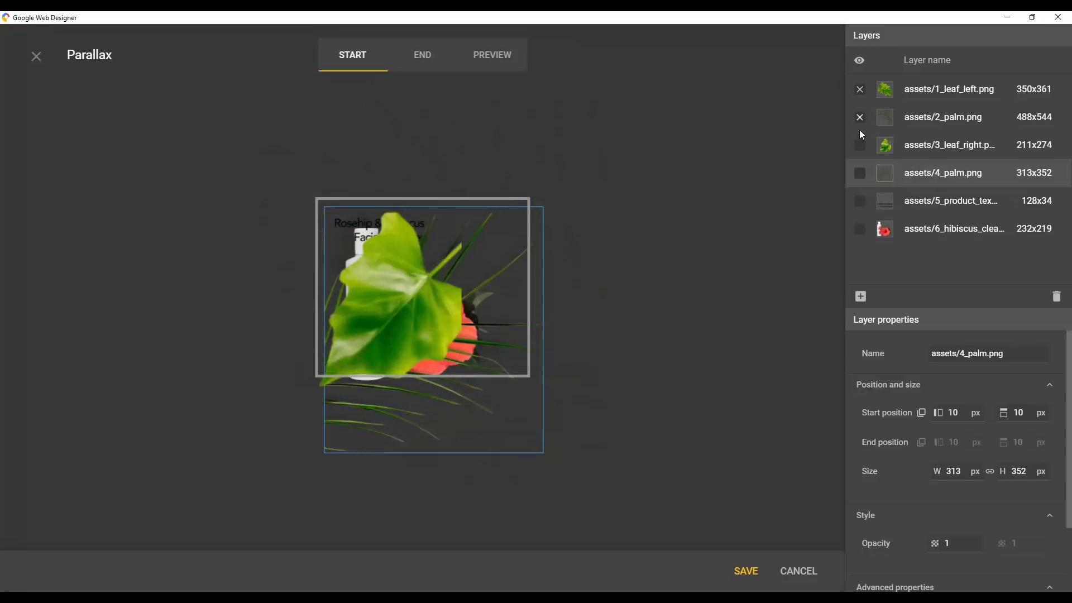
{"action": "left_click", "coordinate": [861, 146]}
{"action": "left_click", "coordinate": [860, 118]}
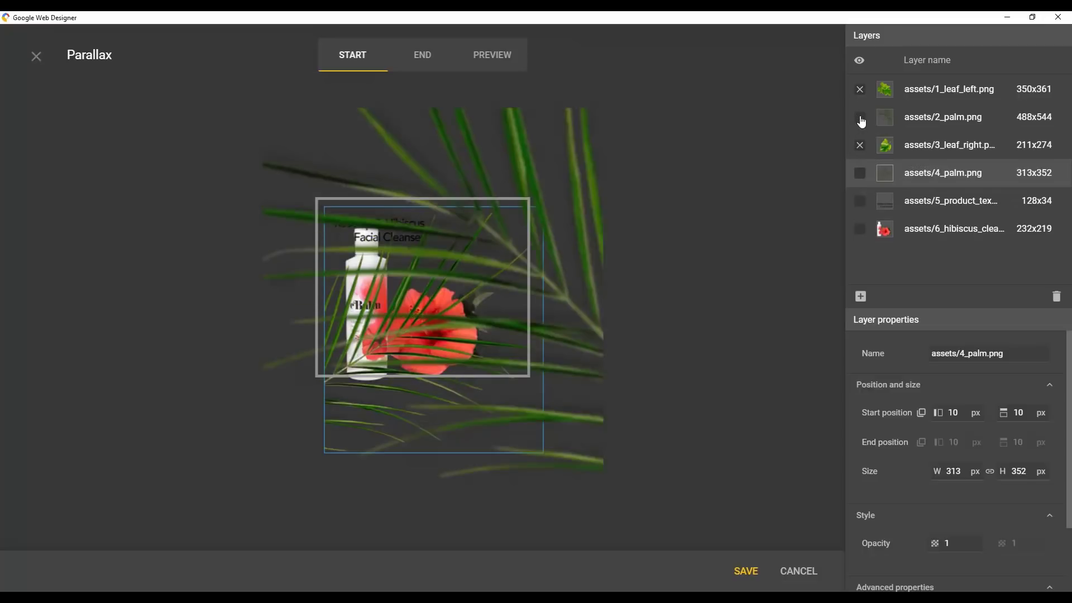
{"action": "left_click", "coordinate": [860, 62]}
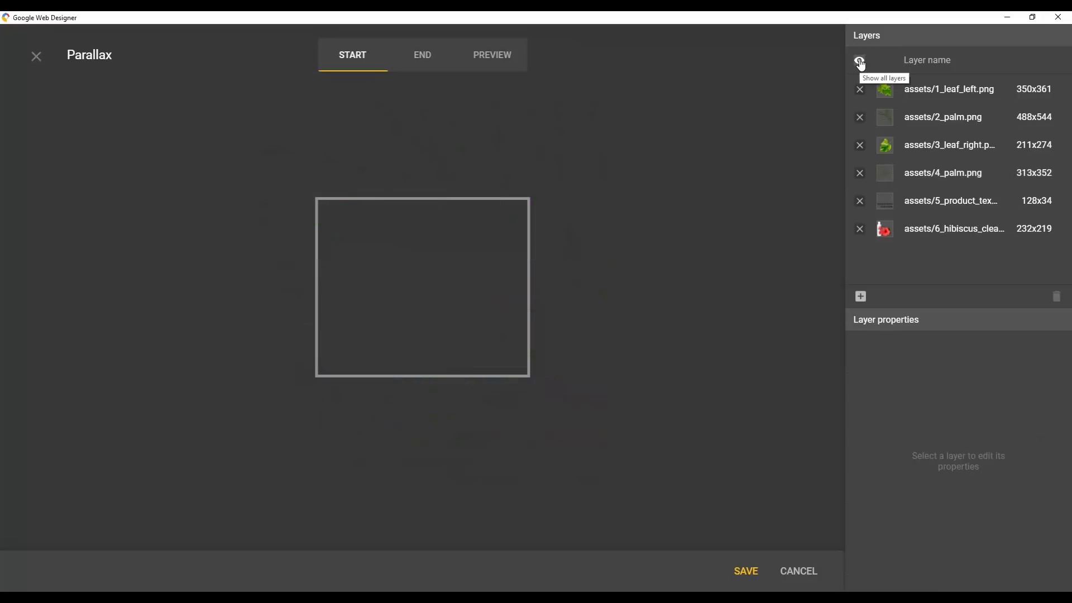
{"action": "left_click", "coordinate": [859, 62]}
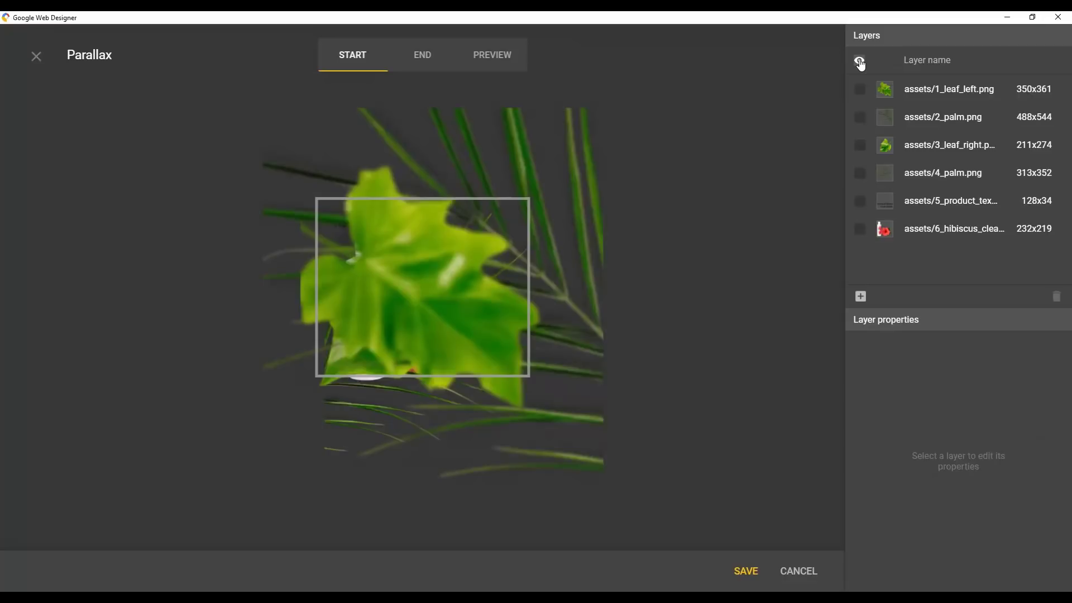
{"action": "left_click", "coordinate": [859, 62]}
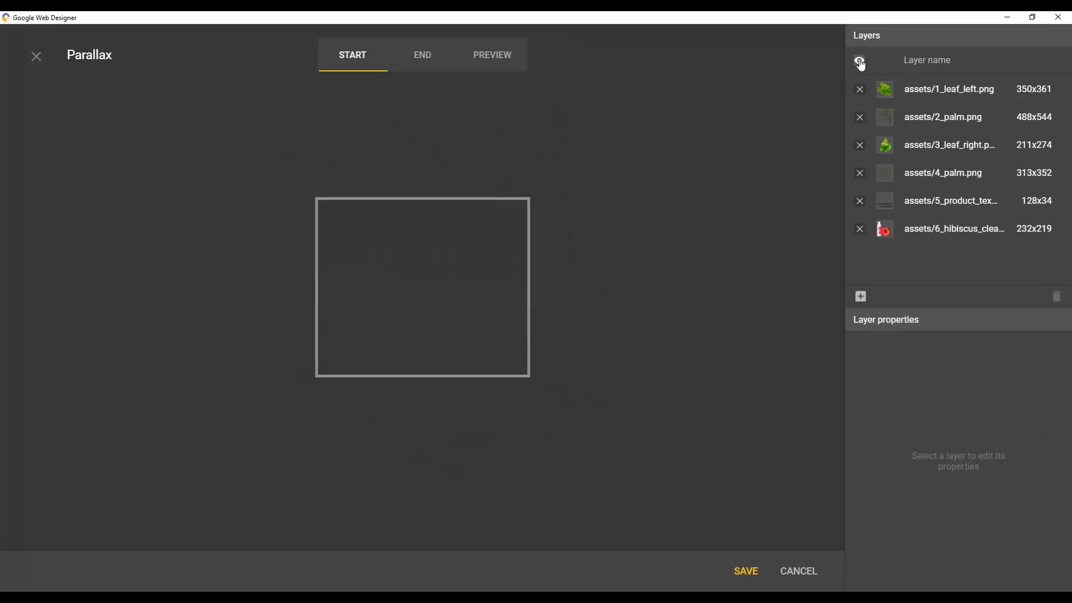
{"action": "left_click", "coordinate": [858, 230]}
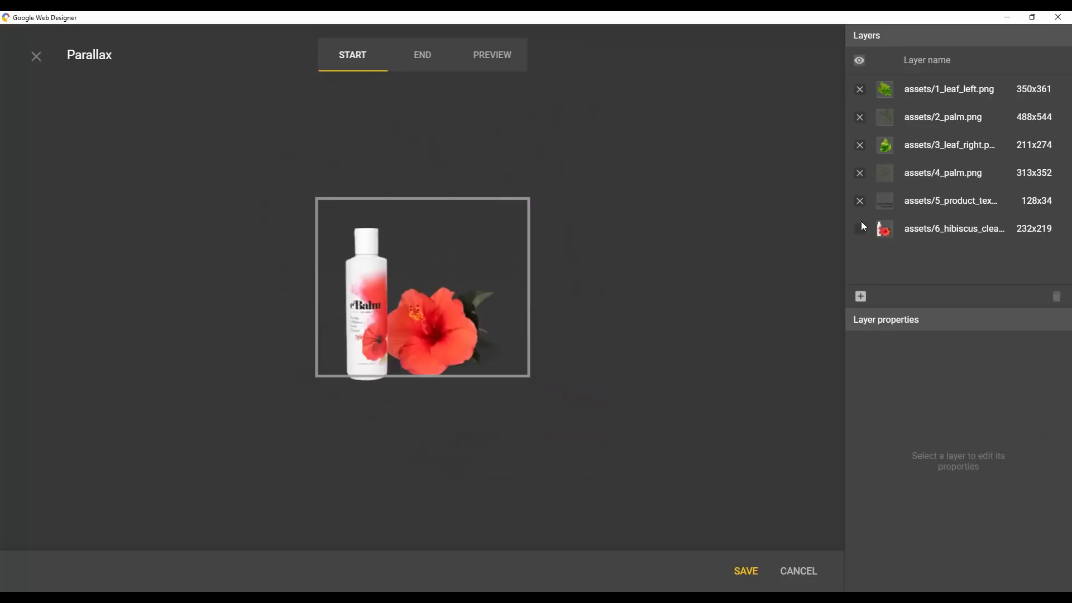
{"action": "left_click", "coordinate": [859, 201]}
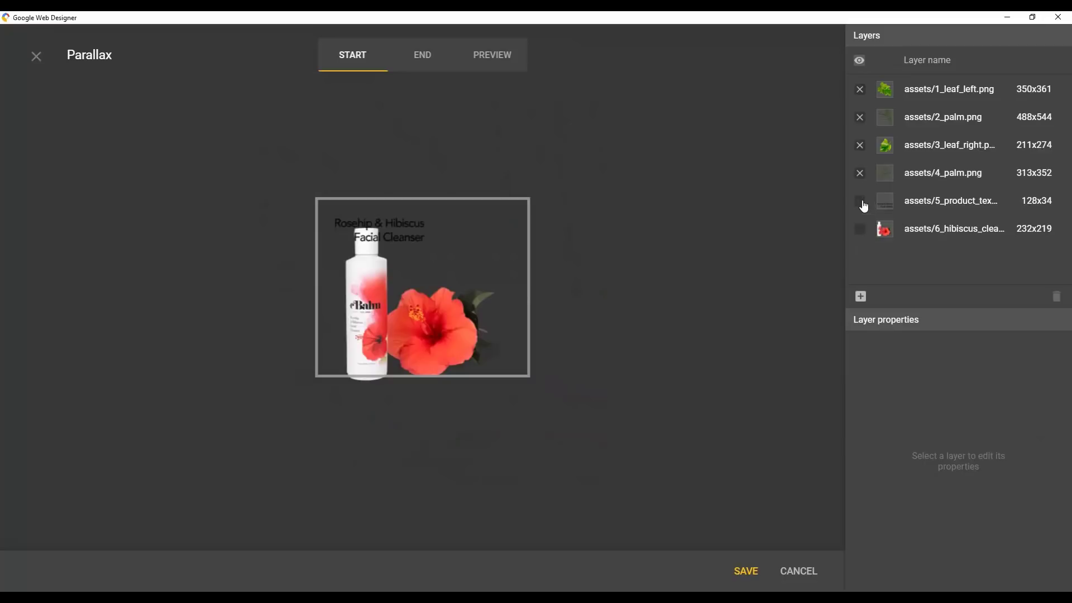
{"action": "left_click", "coordinate": [860, 145]}
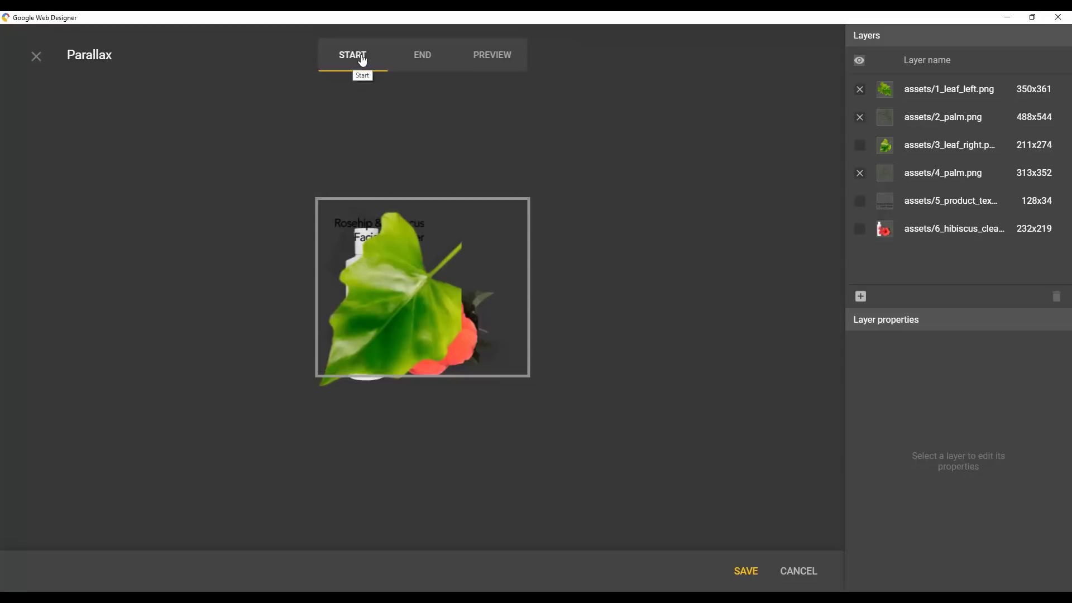
Compare the START and END scenes against the scrolling browser preview
{"action": "left_click", "coordinate": [419, 59]}
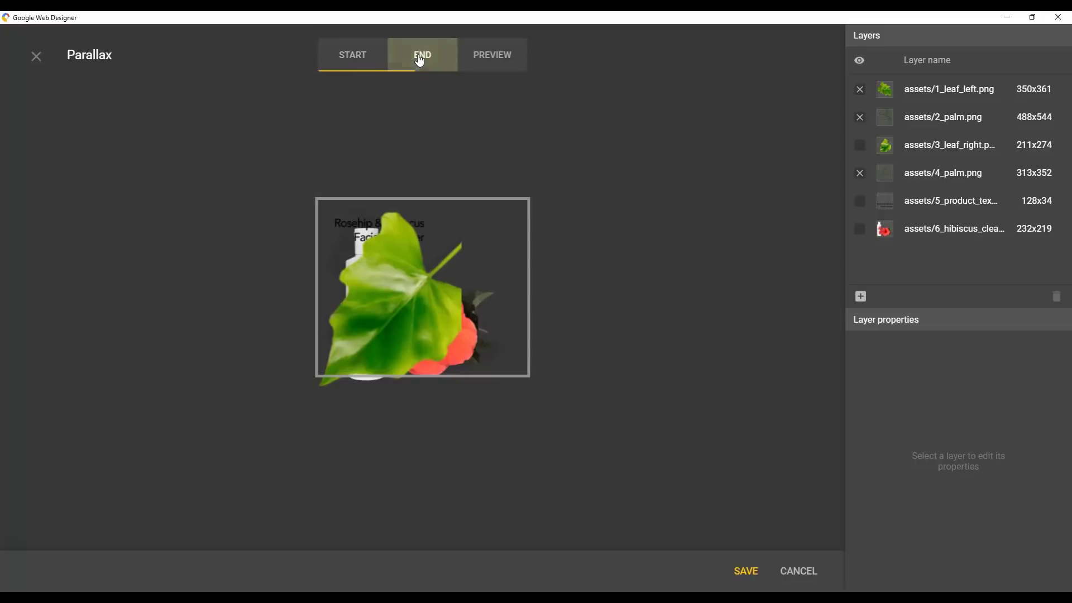
{"action": "left_click", "coordinate": [350, 59]}
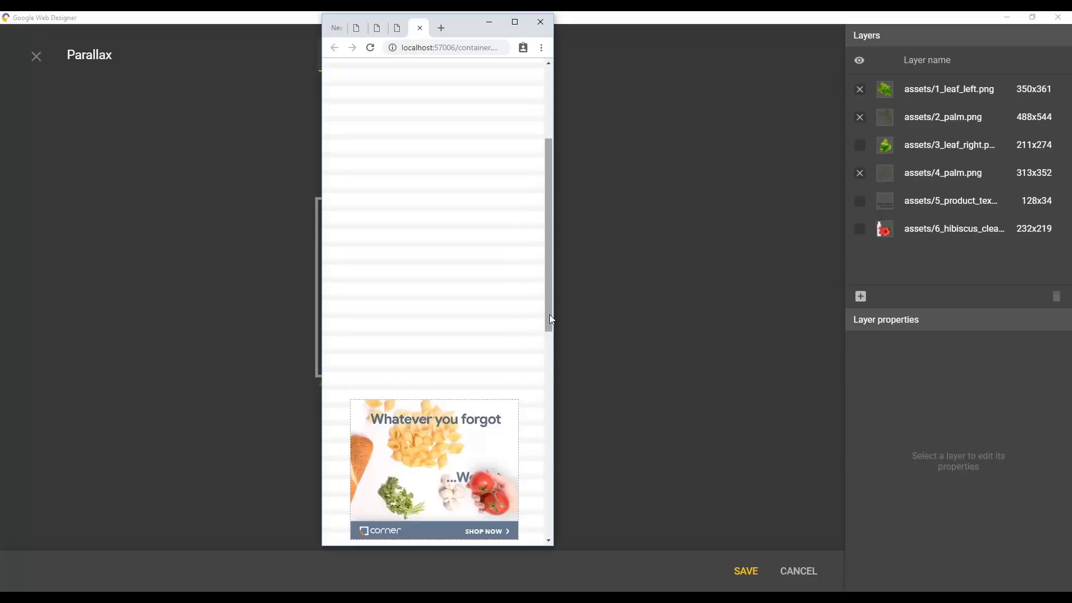
{"action": "mouse_move", "coordinate": [550, 314]}
{"action": "left_mouse_down"}
{"action": "mouse_move", "coordinate": [544, 255]}
{"action": "mouse_move", "coordinate": [536, 324]}
{"action": "left_mouse_up"}
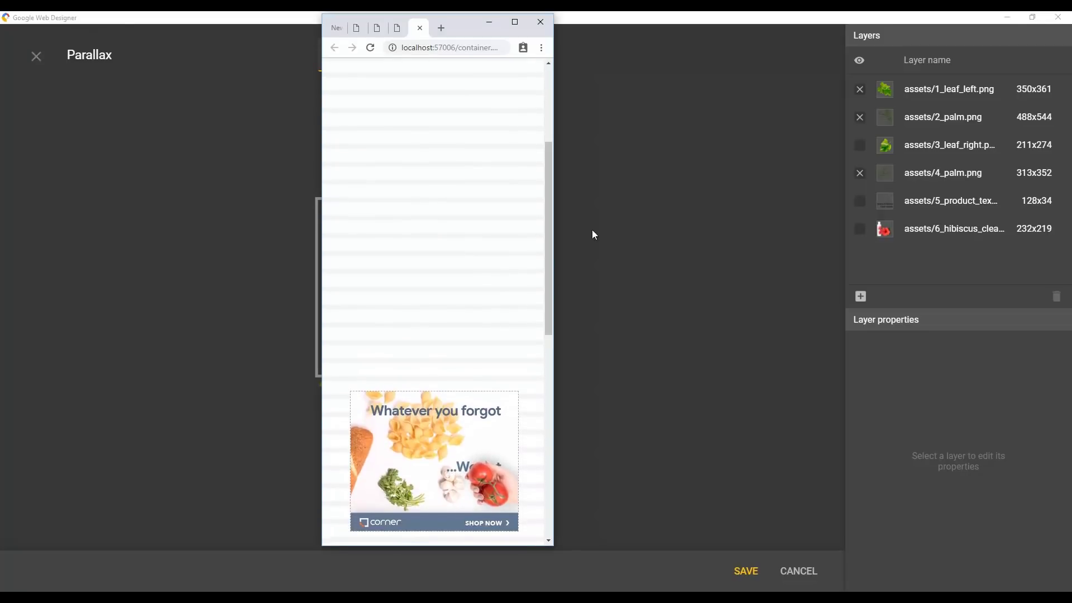
{"action": "left_click", "coordinate": [667, 164]}
{"action": "left_click", "coordinate": [423, 57]}
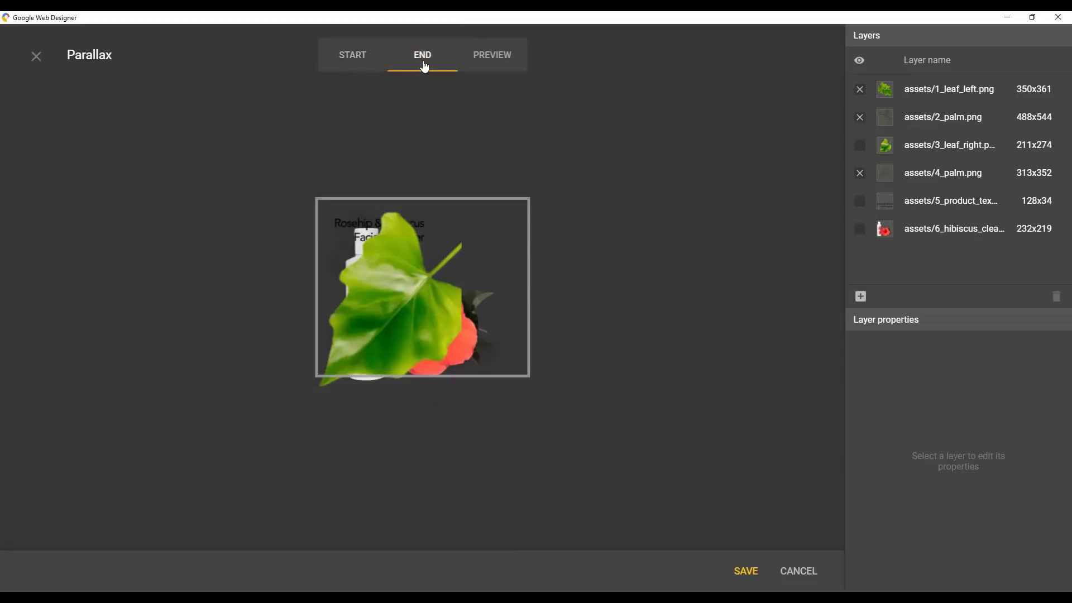
{"action": "key", "text": "alt+Tab"}
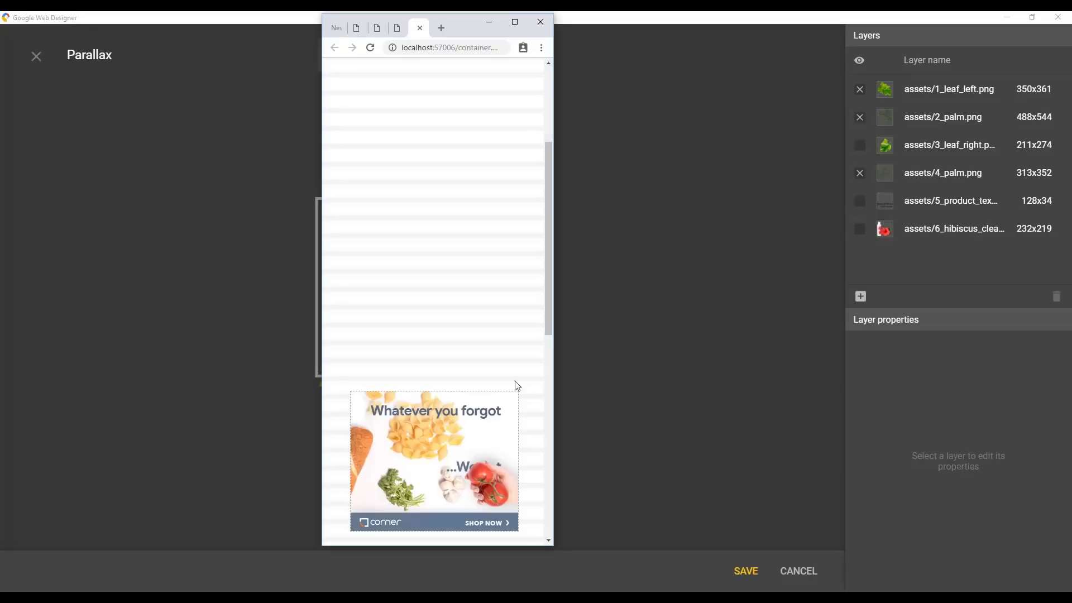
{"action": "left_click_drag", "start_coordinate": [546, 321], "coordinate": [540, 445]}
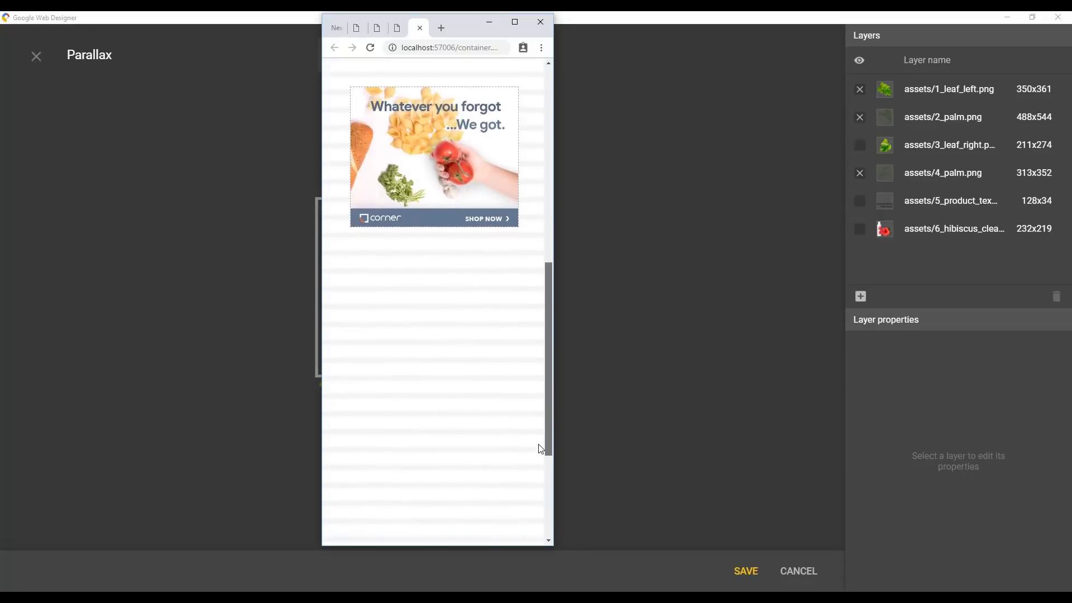
{"action": "left_click_drag", "start_coordinate": [539, 449], "coordinate": [529, 513]}
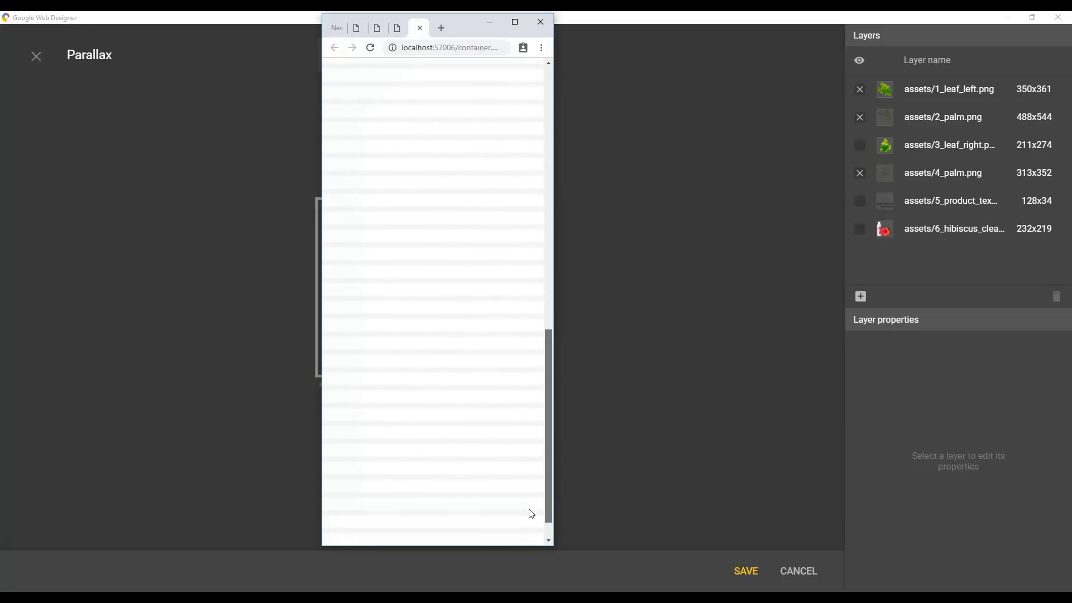
{"action": "left_click", "coordinate": [712, 216]}
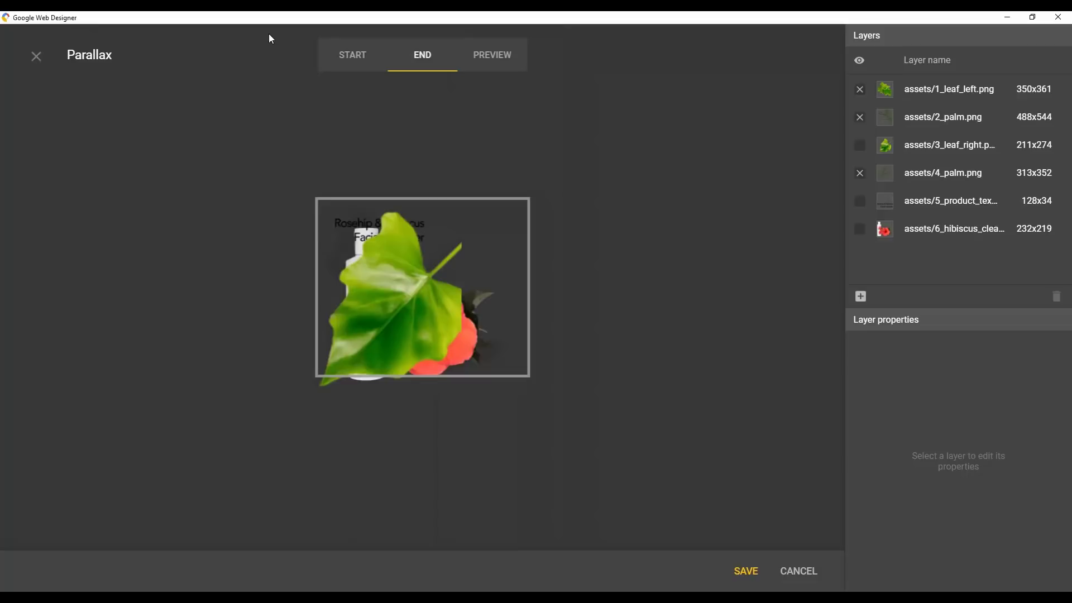
In the start scene hide leaf_right, raise the bottle image slightly and select the product text
{"action": "left_click", "coordinate": [343, 58]}
{"action": "left_click", "coordinate": [415, 261]}
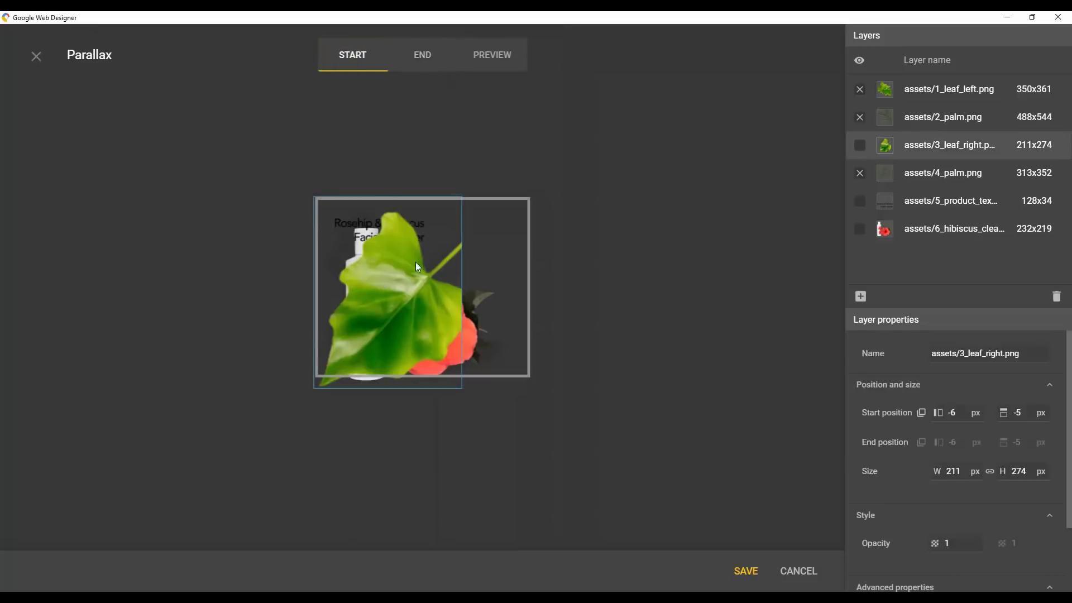
{"action": "left_click", "coordinate": [855, 145]}
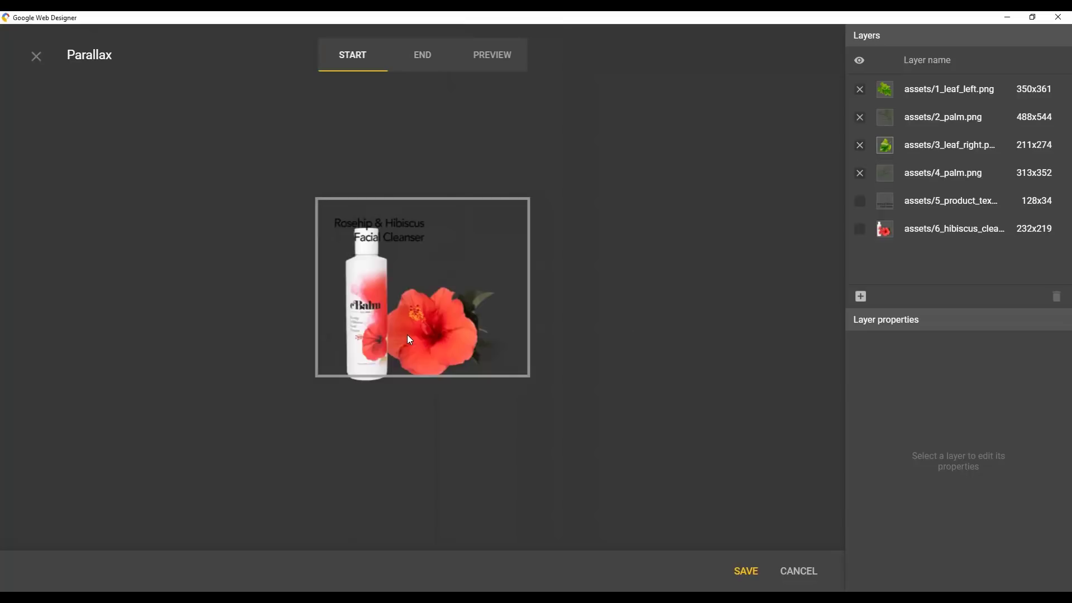
{"action": "left_click_drag", "start_coordinate": [407, 334], "coordinate": [407, 316]}
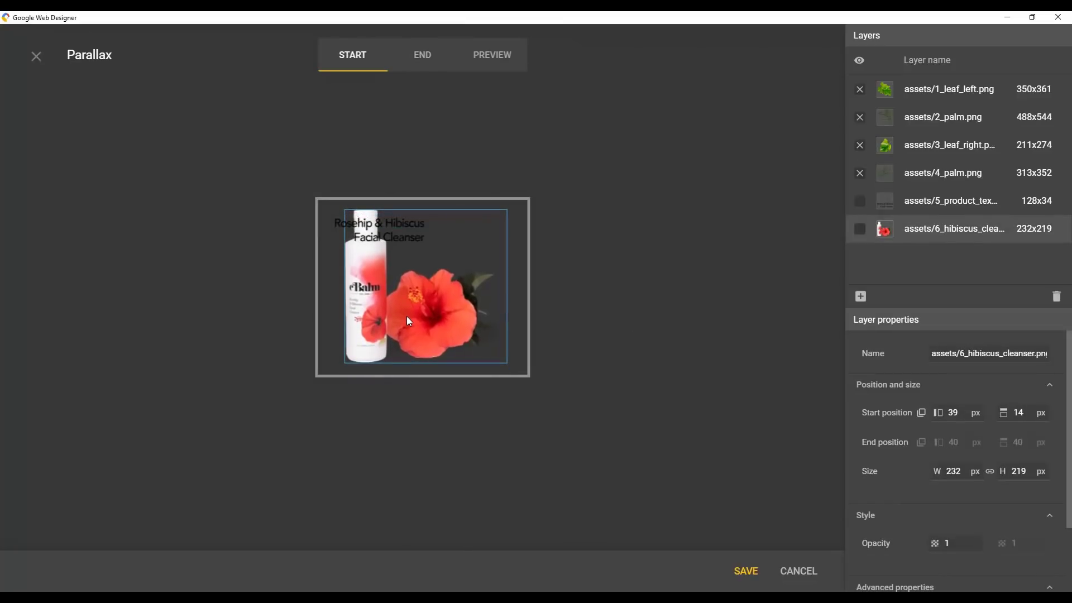
{"action": "left_click", "coordinate": [398, 241]}
Move the product text right to a Start position X of 150
{"action": "key", "text": "Right"}
{"action": "key", "text": "Right"}
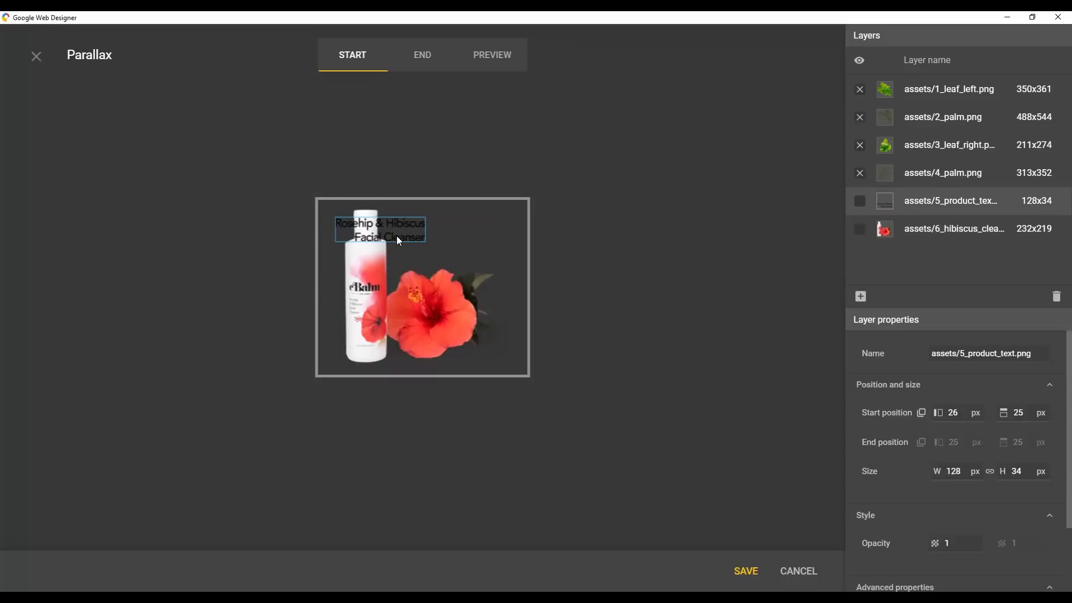
{"action": "key", "text": "Right"}
{"action": "key", "text": "Right"}
{"action": "key", "text": "Right"}
{"action": "key", "text": "Right"}
{"action": "key", "text": "shift+Right"}
{"action": "key", "text": "shift+Right"}
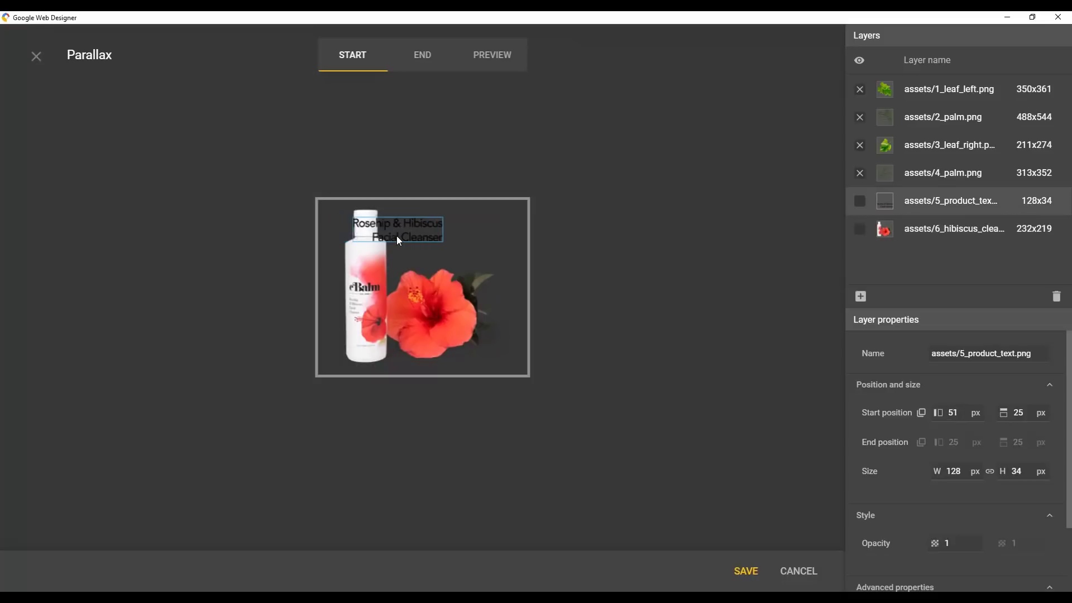
{"action": "key", "text": "shift+Right"}
{"action": "key", "text": "shift+Right"}
{"action": "key", "text": "shift+Right"}
{"action": "key", "text": "shift+Right"}
{"action": "key", "text": "shift+Right"}
{"action": "key", "text": "shift+Right"}
{"action": "key", "text": "shift+Right"}
{"action": "key", "text": "shift+Right"}
{"action": "key", "text": "shift+Right"}
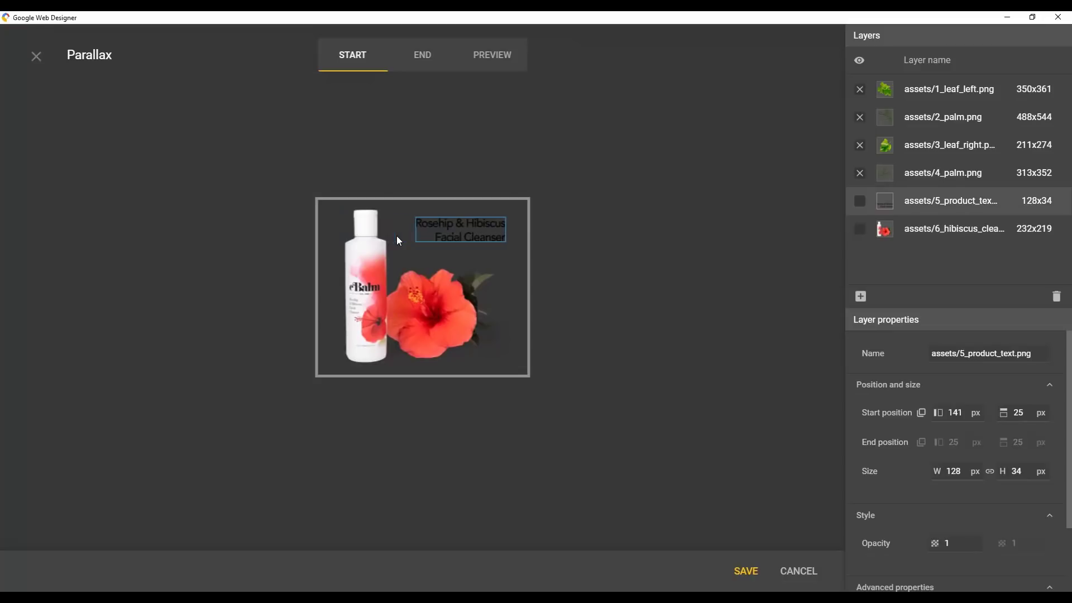
{"action": "key", "text": "shift+Right"}
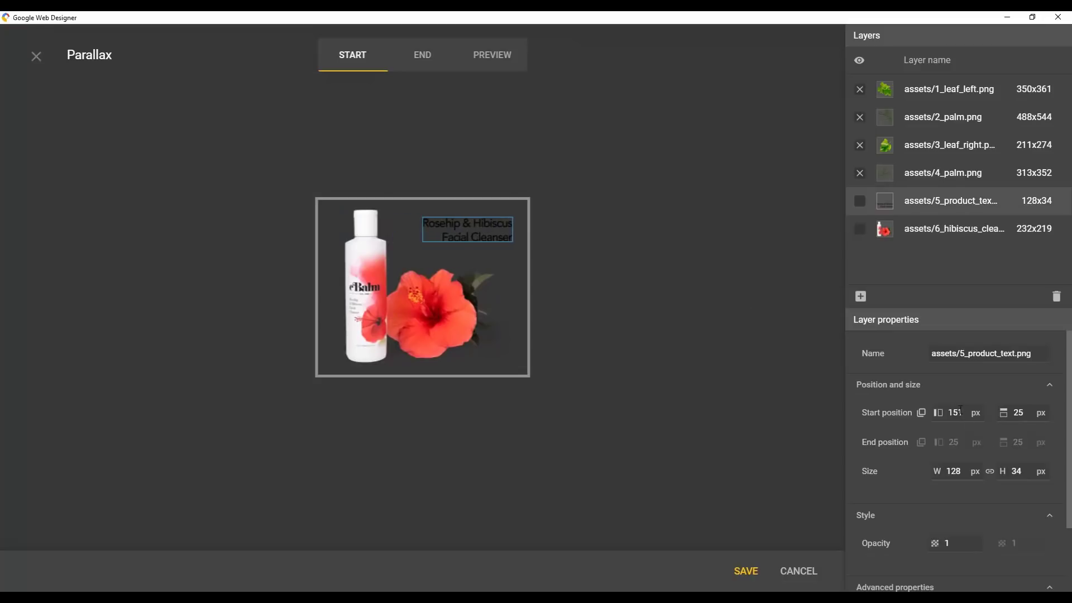
{"action": "left_click", "coordinate": [957, 412]}
{"action": "key", "text": "Return"}
Make the product text and hibiscus cleanser layers end at their start positions
{"action": "left_click", "coordinate": [417, 66]}
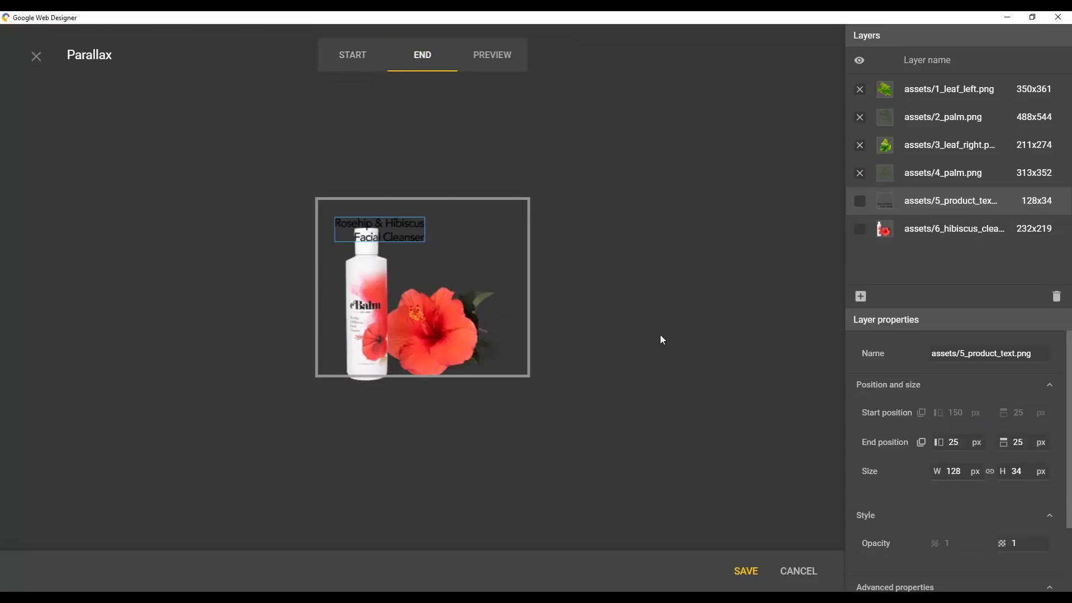
{"action": "left_click", "coordinate": [923, 444]}
{"action": "left_click", "coordinate": [430, 333]}
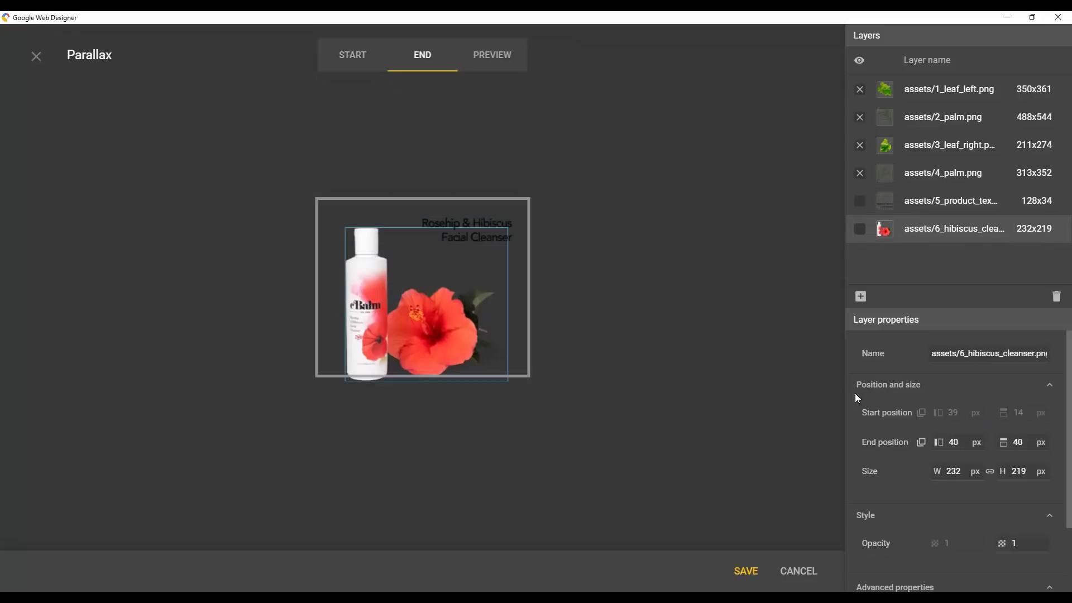
{"action": "left_click", "coordinate": [922, 443]}
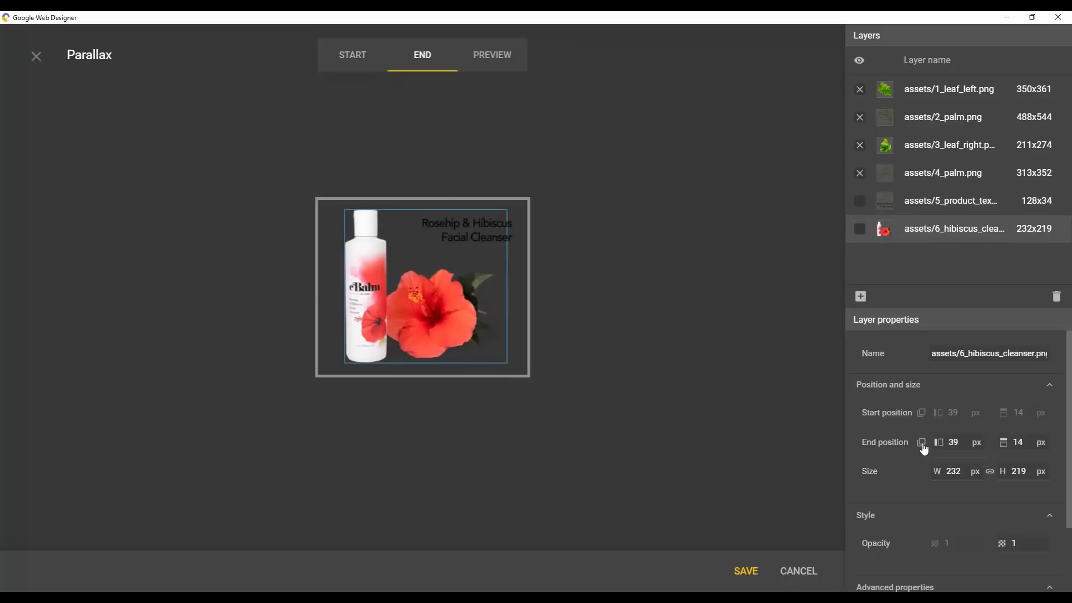
Unhide 3_leaf_right and place it below the ad in the start scene
{"action": "left_click", "coordinate": [353, 65]}
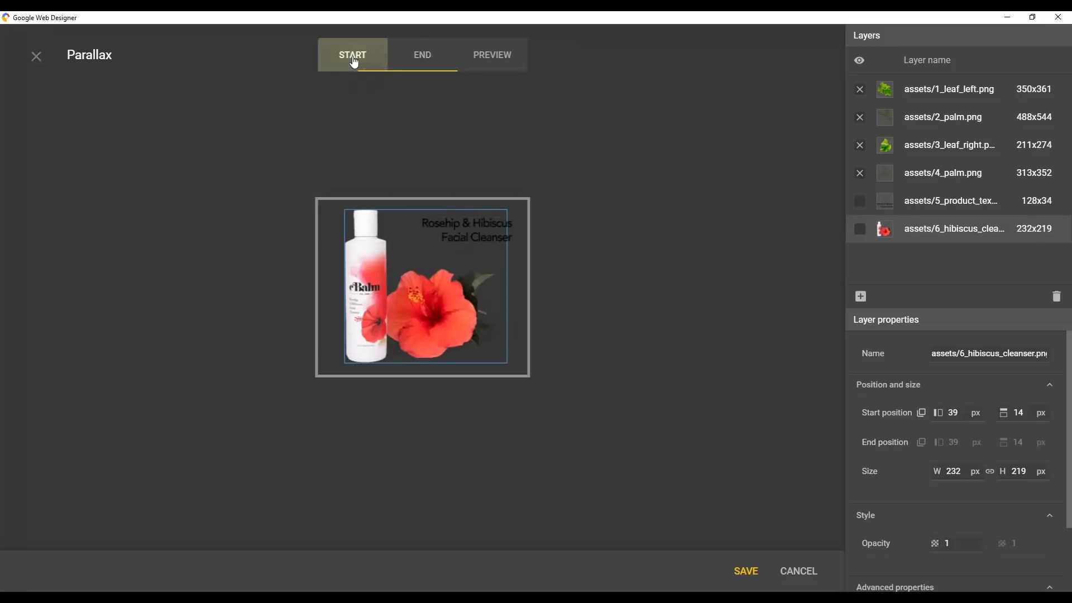
{"action": "left_click", "coordinate": [859, 145]}
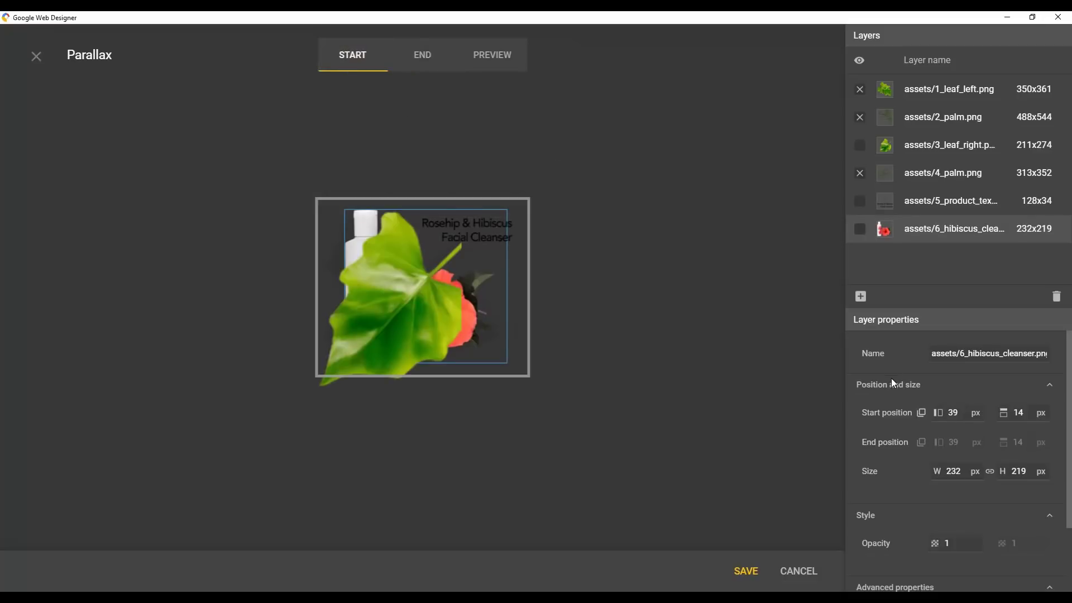
{"action": "left_click_drag", "start_coordinate": [393, 312], "coordinate": [398, 455]}
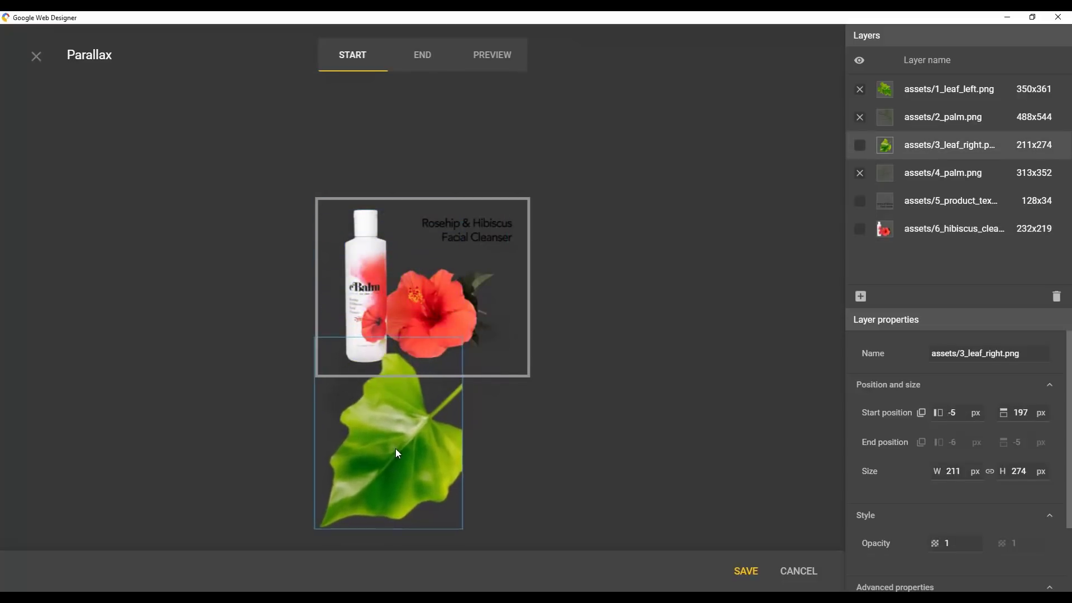
Set the leaf's end position above the ad at -278 px and turn on Show ghost
{"action": "left_click", "coordinate": [425, 57]}
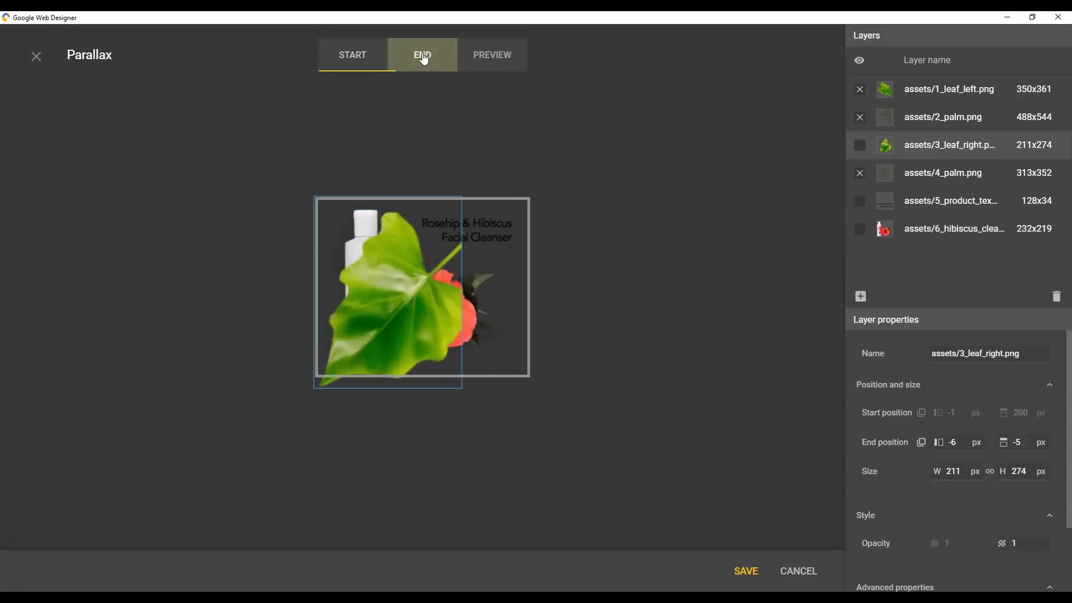
{"action": "left_click", "coordinate": [921, 442]}
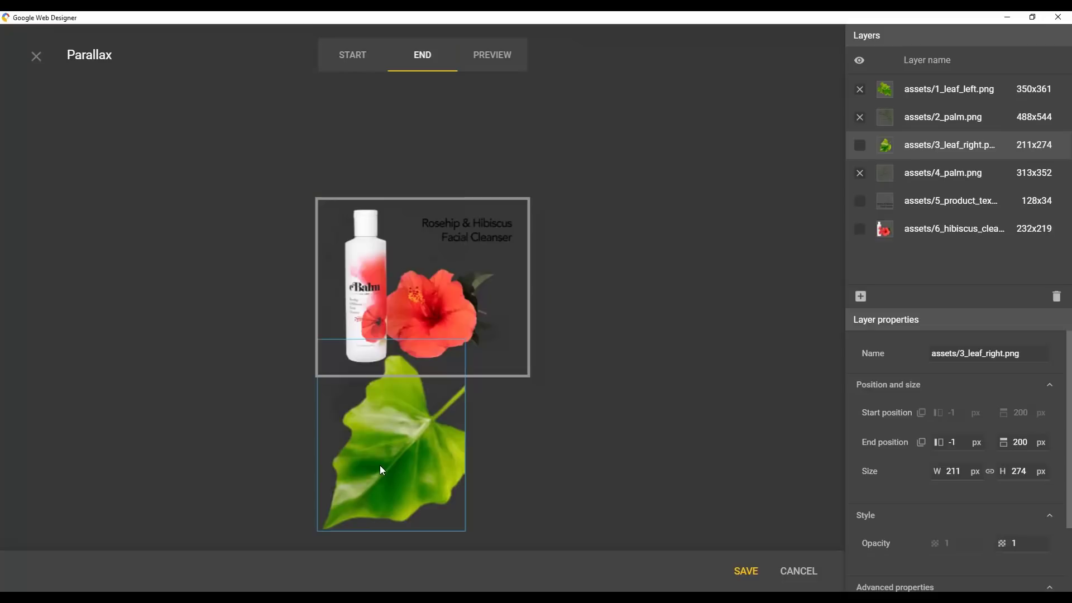
{"action": "left_click_drag", "start_coordinate": [379, 465], "coordinate": [380, 148]}
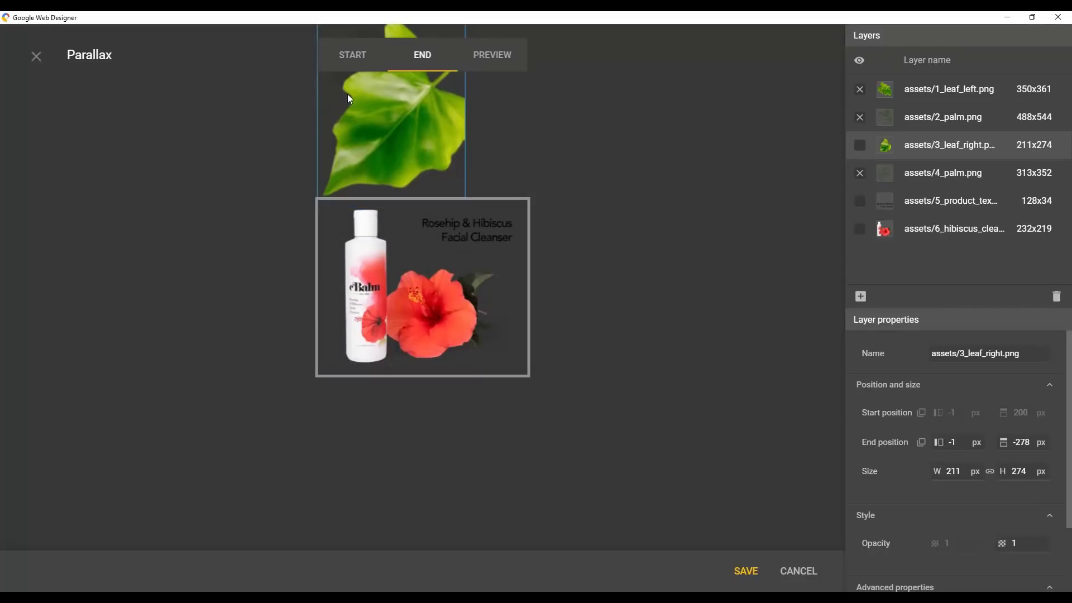
{"action": "left_click", "coordinate": [348, 55]}
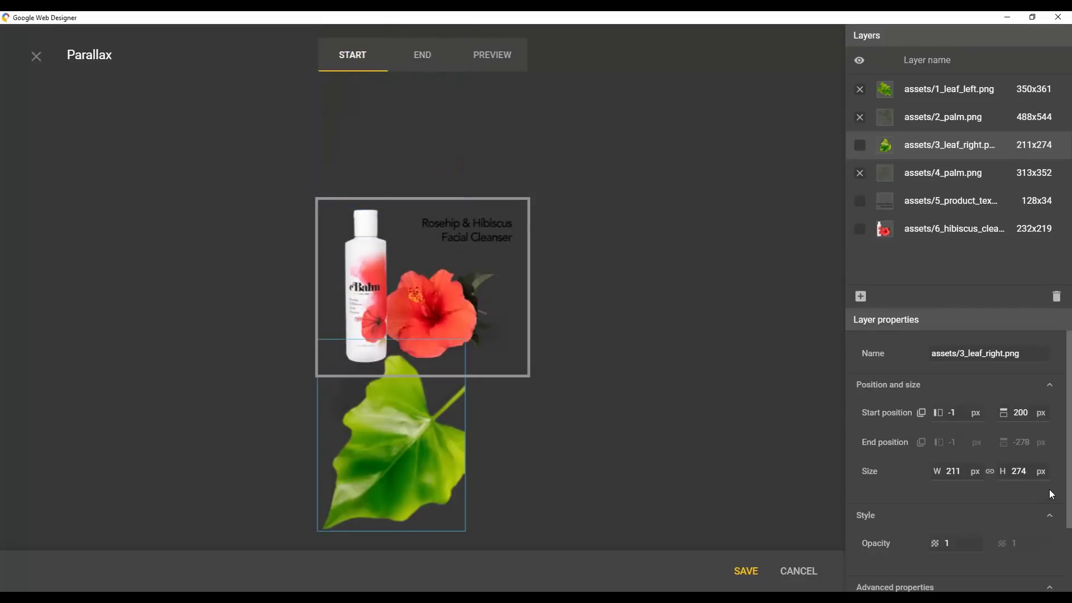
{"action": "scroll", "coordinate": [986, 577], "scroll_direction": "down", "scroll_amount": 2}
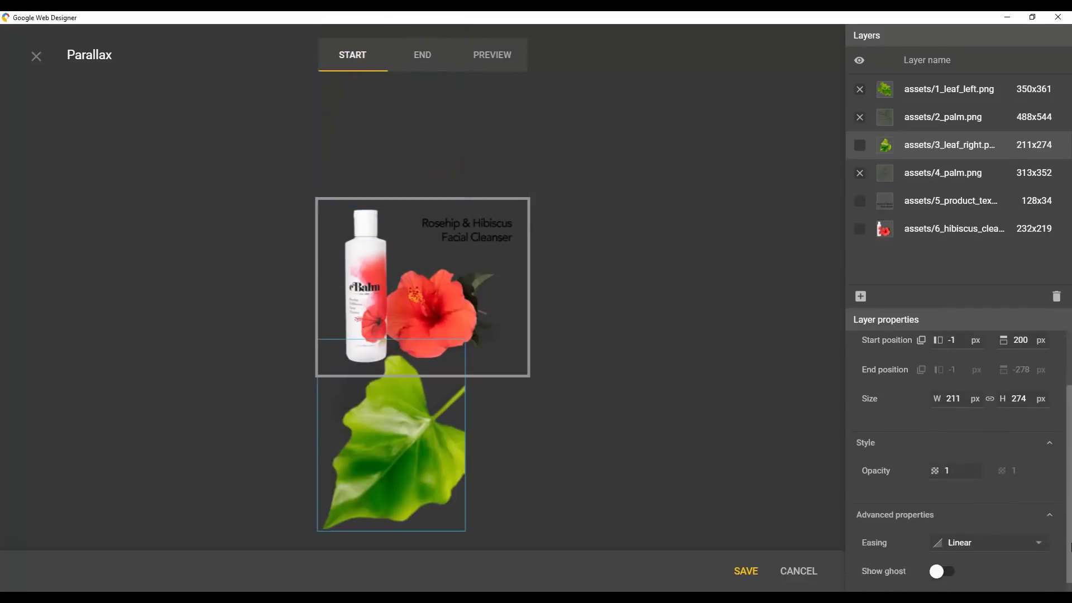
{"action": "left_click", "coordinate": [937, 561]}
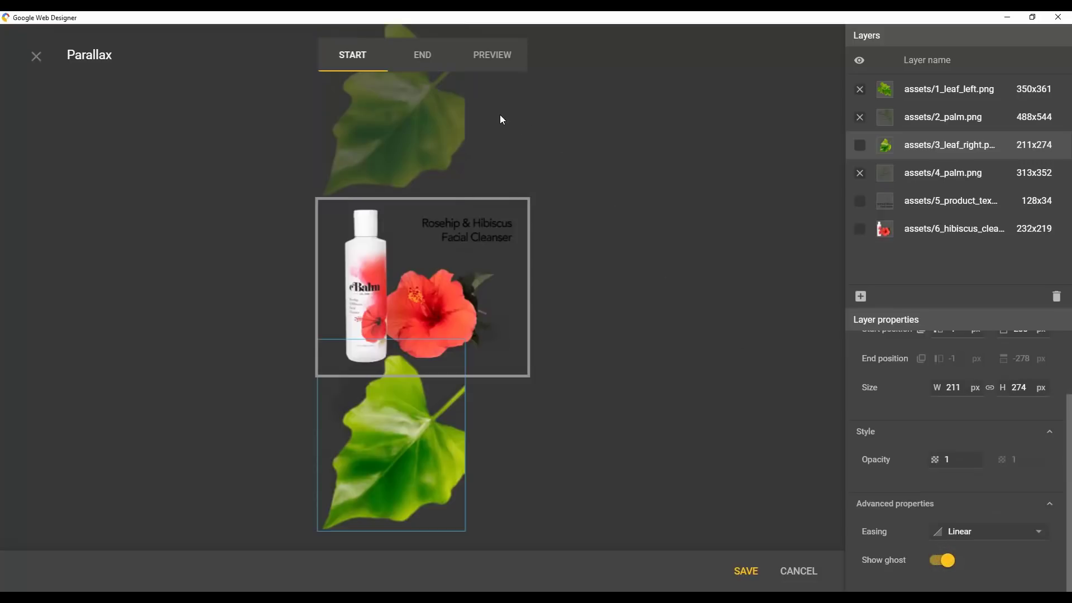
Compare the leaf's END and START positions, then launch the scrolling page preview
{"action": "left_click", "coordinate": [422, 57]}
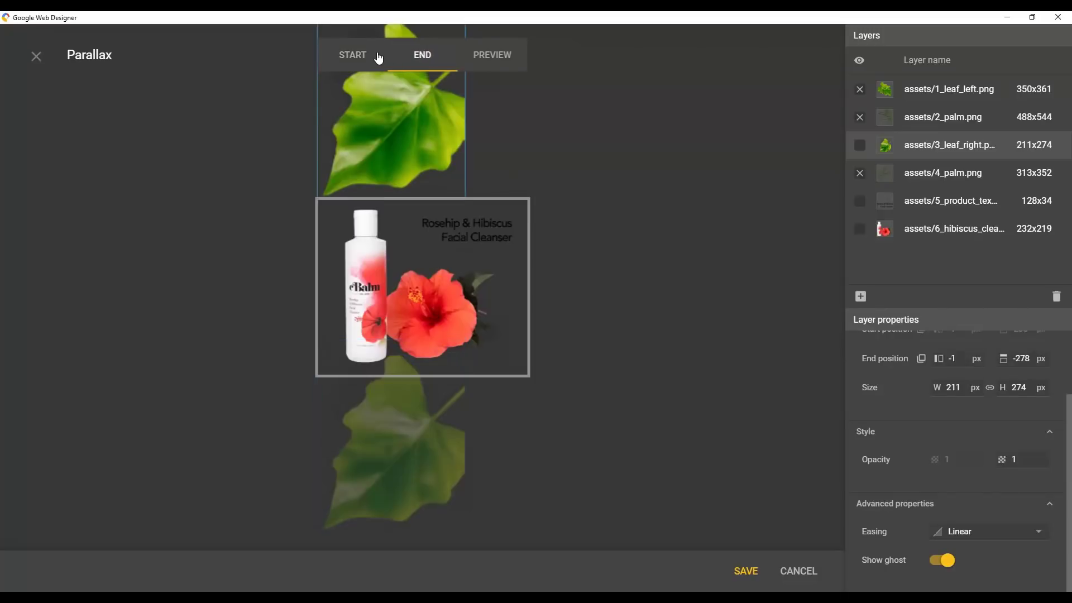
{"action": "left_click", "coordinate": [353, 54]}
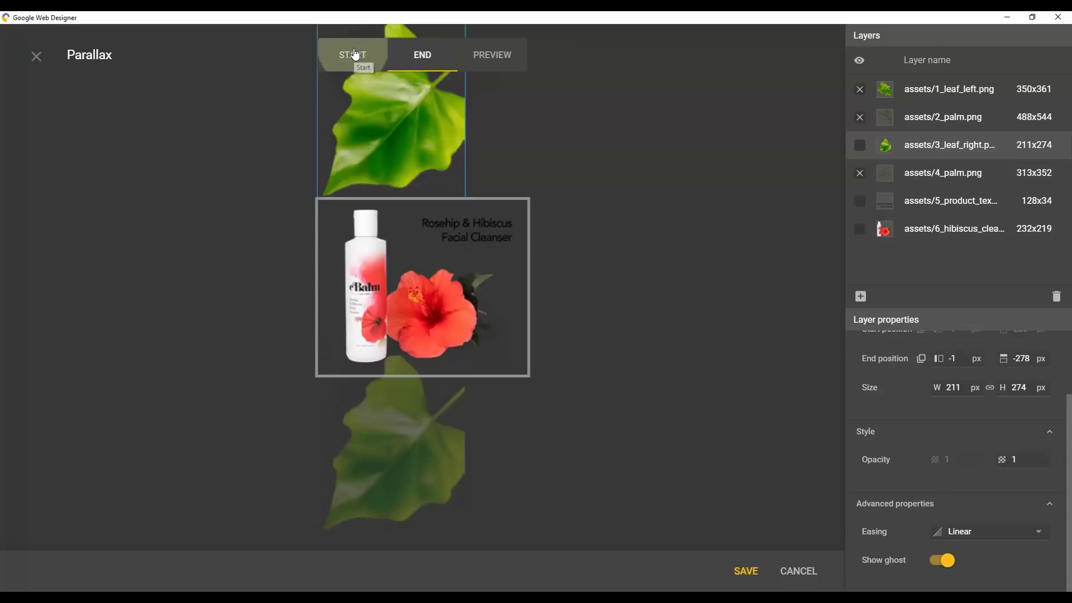
{"action": "left_click", "coordinate": [494, 60]}
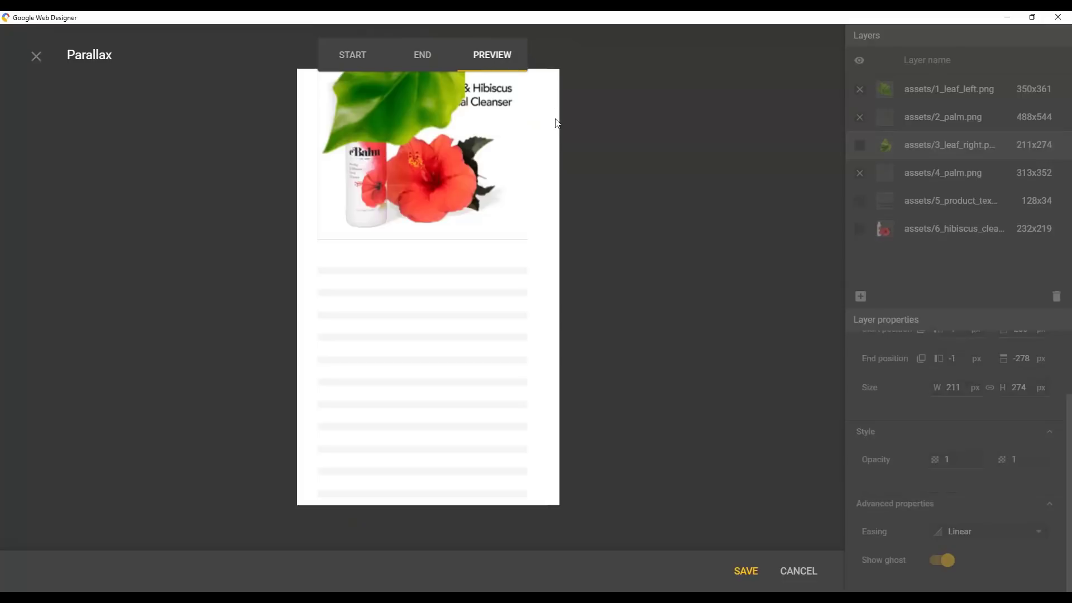
{"action": "mouse_move", "coordinate": [550, 269]}
{"action": "left_mouse_down"}
{"action": "mouse_move", "coordinate": [543, 141]}
{"action": "mouse_move", "coordinate": [530, 253]}
{"action": "left_mouse_up"}
{"action": "scroll", "coordinate": [529, 254], "scroll_direction": "down", "scroll_amount": 1}
{"action": "scroll", "coordinate": [529, 263], "scroll_direction": "up", "scroll_amount": 2}
{"action": "scroll", "coordinate": [539, 238], "scroll_direction": "up", "scroll_amount": 3}
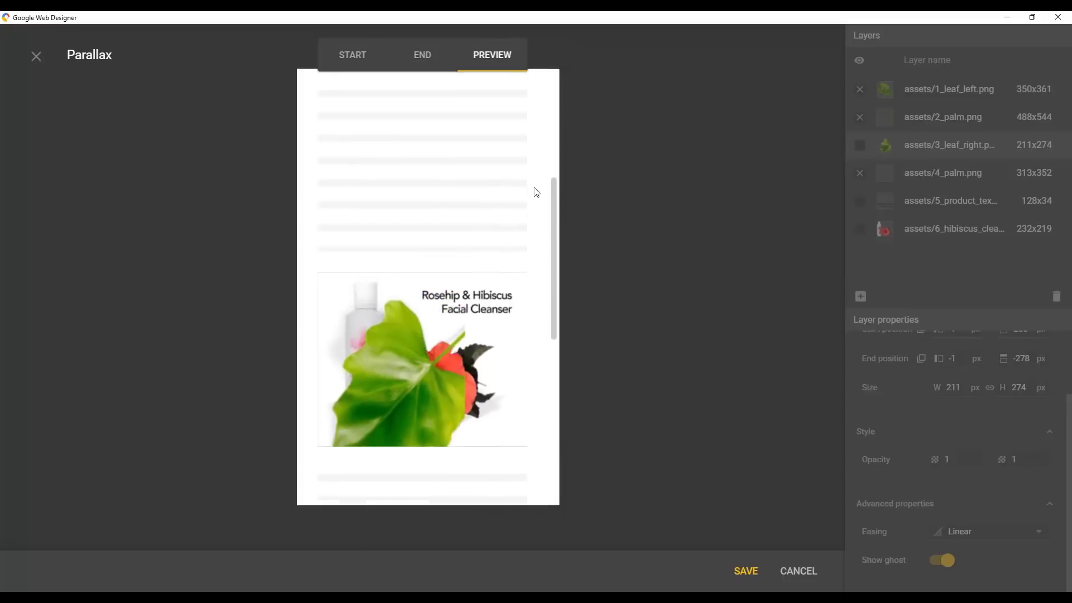
{"action": "scroll", "coordinate": [536, 191], "scroll_direction": "up", "scroll_amount": 2}
{"action": "scroll", "coordinate": [533, 168], "scroll_direction": "down", "scroll_amount": 2}
{"action": "scroll", "coordinate": [525, 230], "scroll_direction": "down", "scroll_amount": 2}
{"action": "scroll", "coordinate": [519, 247], "scroll_direction": "down", "scroll_amount": 1}
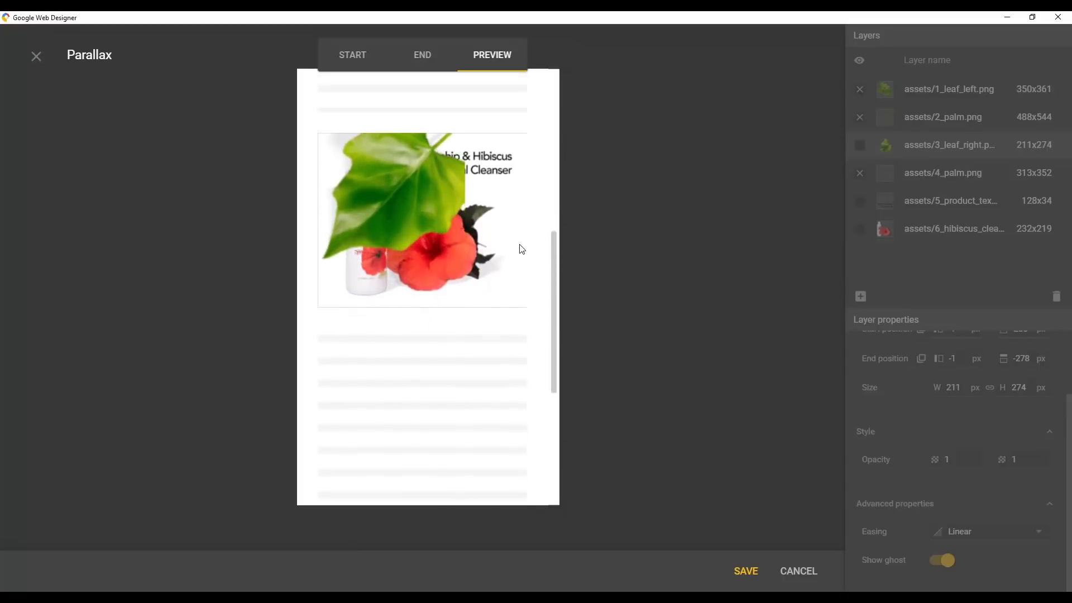
{"action": "scroll", "coordinate": [519, 255], "scroll_direction": "down", "scroll_amount": 1}
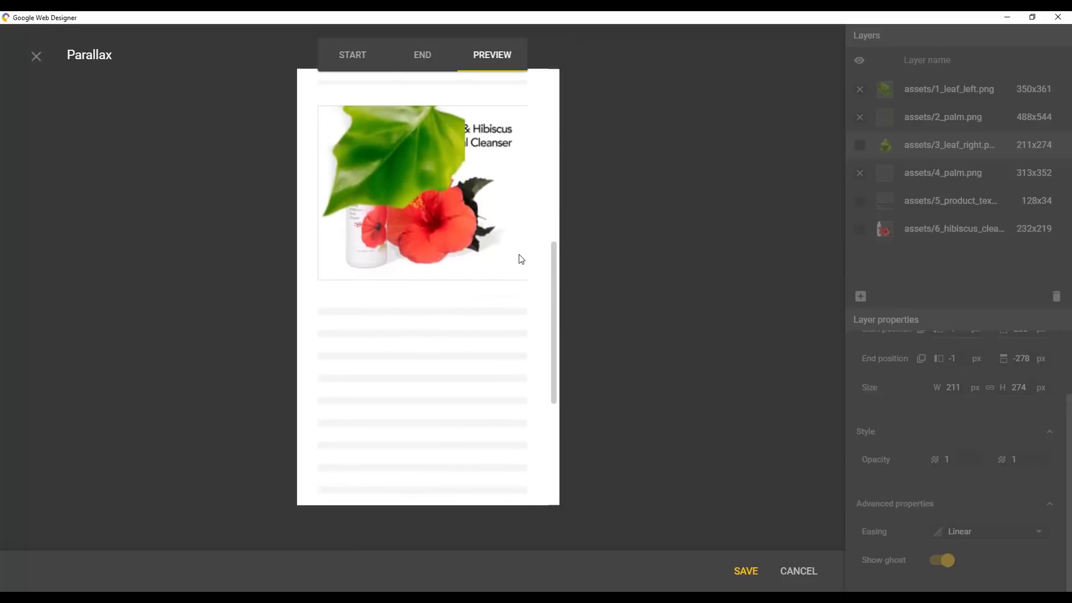
{"action": "left_click_drag", "start_coordinate": [552, 270], "coordinate": [552, 201]}
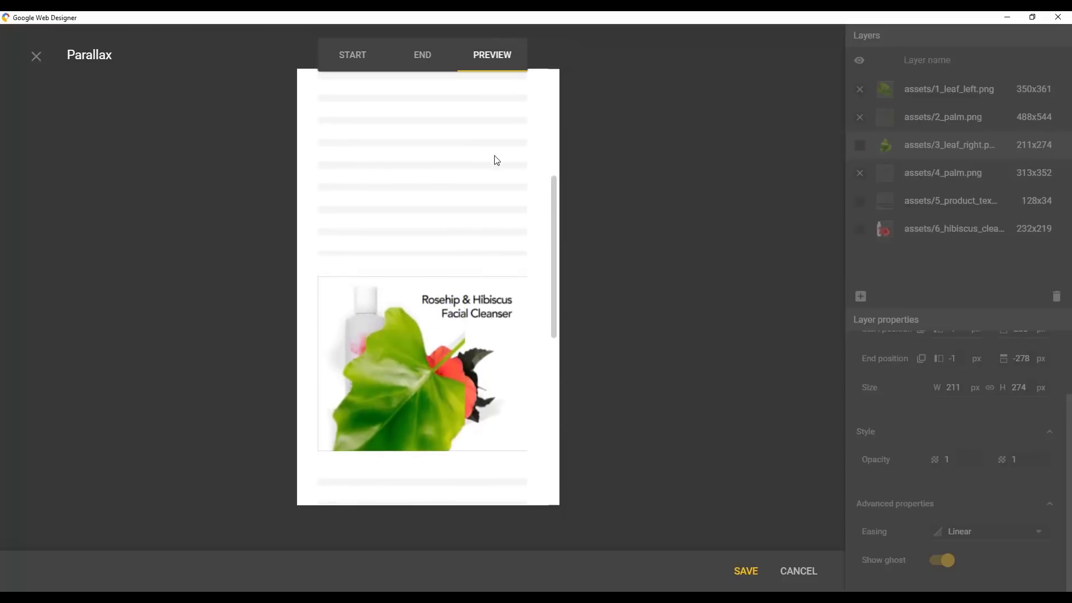
Return from the preview to the parallax START scene for editing
{"action": "left_click", "coordinate": [350, 61]}
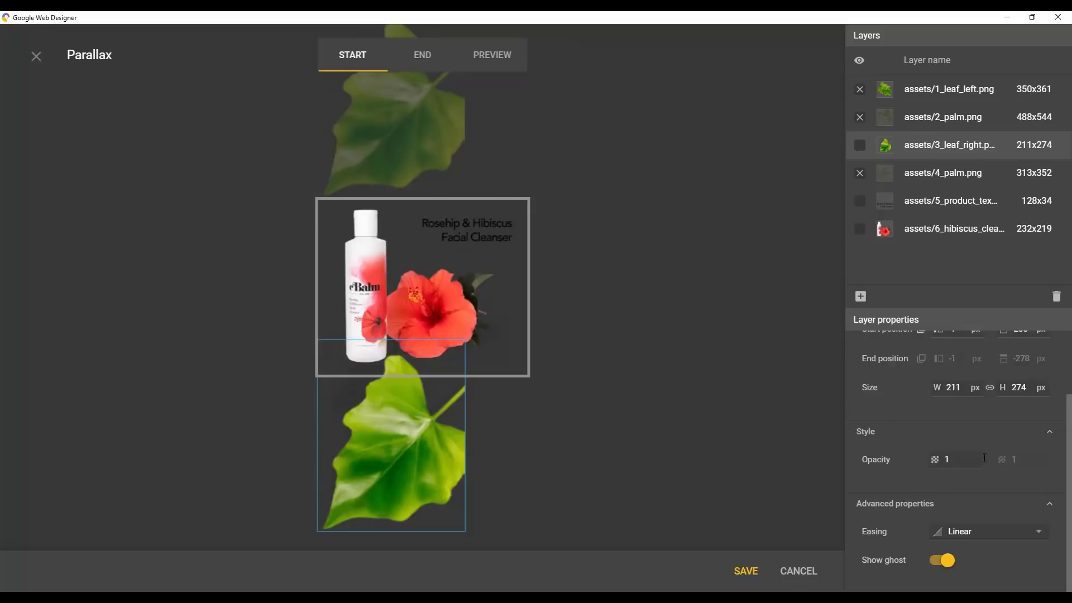
Give the right leaf Ease-in-out easing
{"action": "left_click", "coordinate": [1039, 528]}
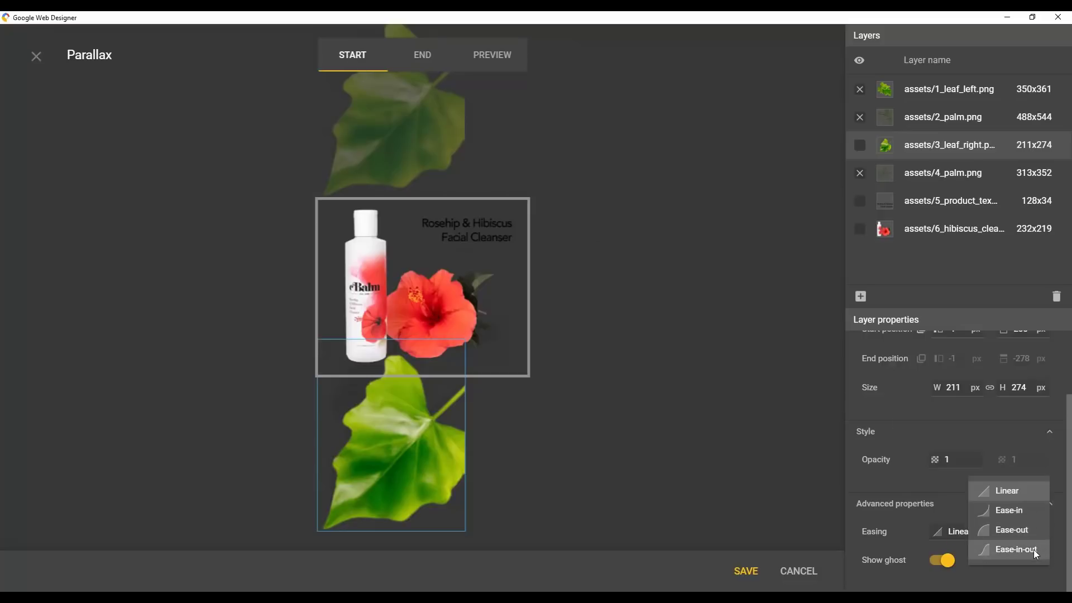
{"action": "left_click", "coordinate": [1033, 550]}
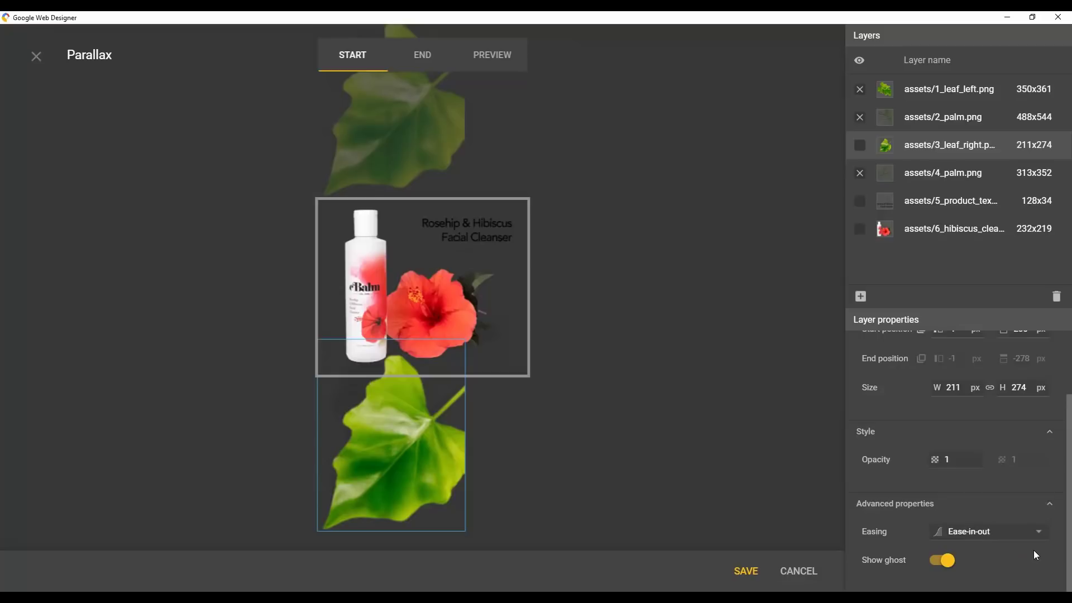
Set the product name text layer's starting opacity to 0.3
{"action": "left_click", "coordinate": [482, 236]}
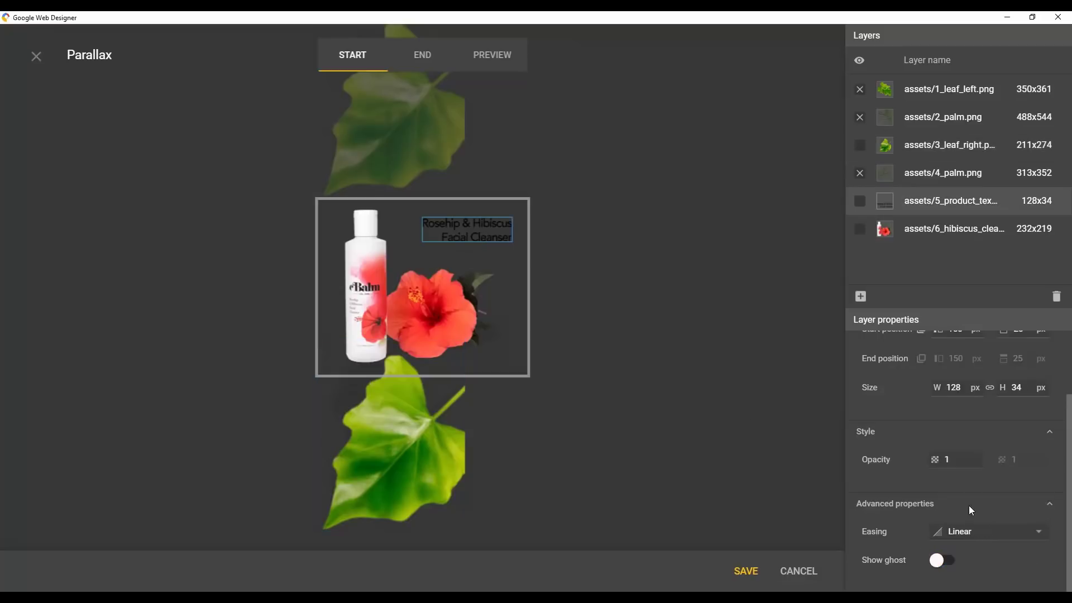
{"action": "left_click", "coordinate": [959, 461]}
{"action": "type", "text": "0"}
{"action": "type", "text": ".3"}
{"action": "key", "text": "Return"}
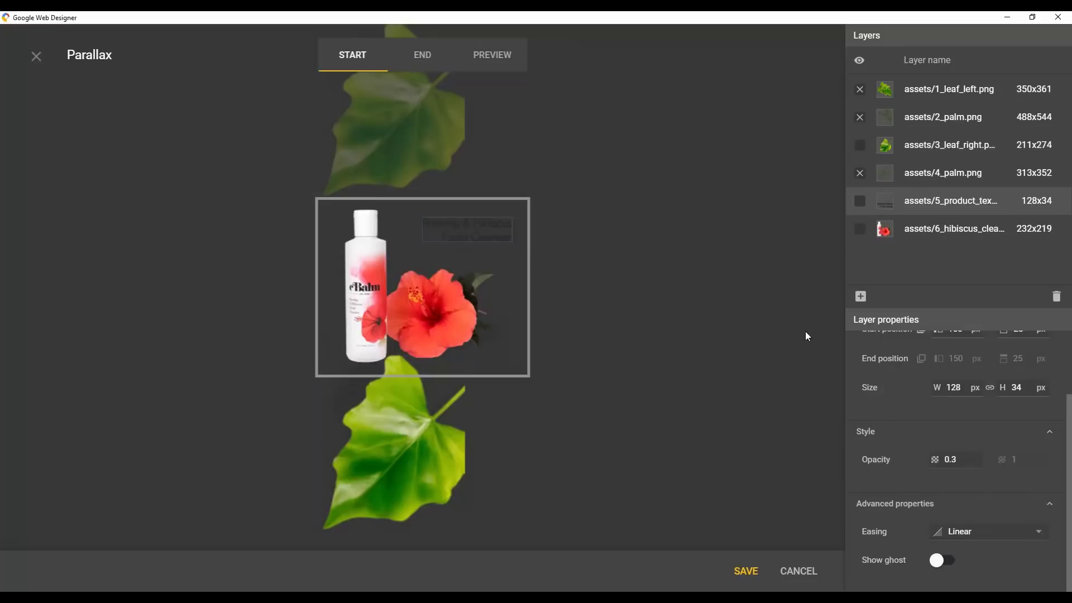
{"action": "left_click", "coordinate": [486, 58]}
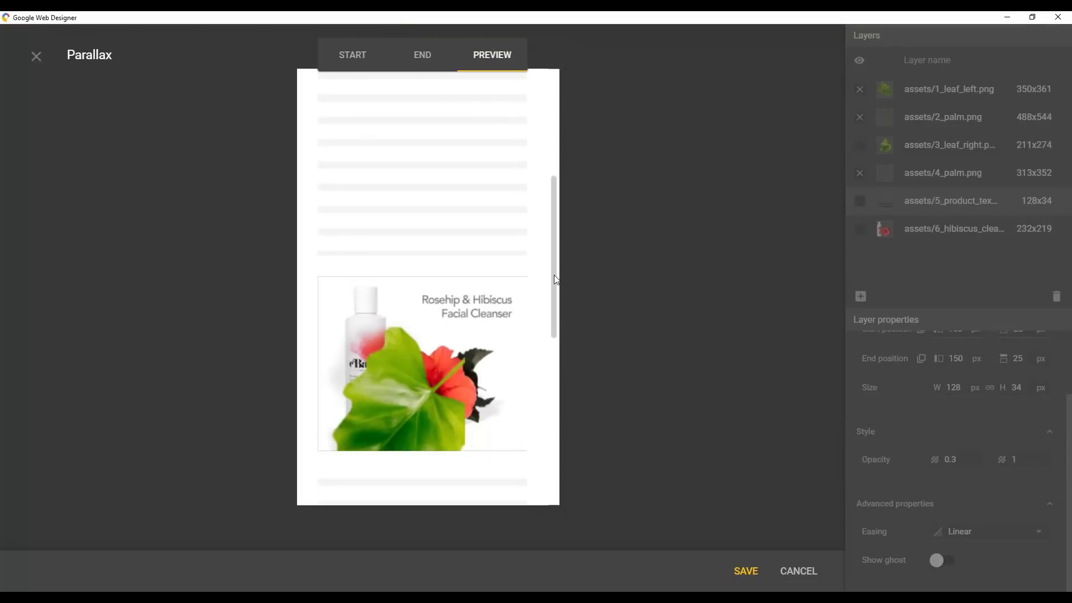
{"action": "scroll", "coordinate": [554, 279], "scroll_direction": "up", "scroll_amount": 2}
{"action": "scroll", "coordinate": [553, 268], "scroll_direction": "up", "scroll_amount": 2}
{"action": "scroll", "coordinate": [543, 268], "scroll_direction": "down", "scroll_amount": 4}
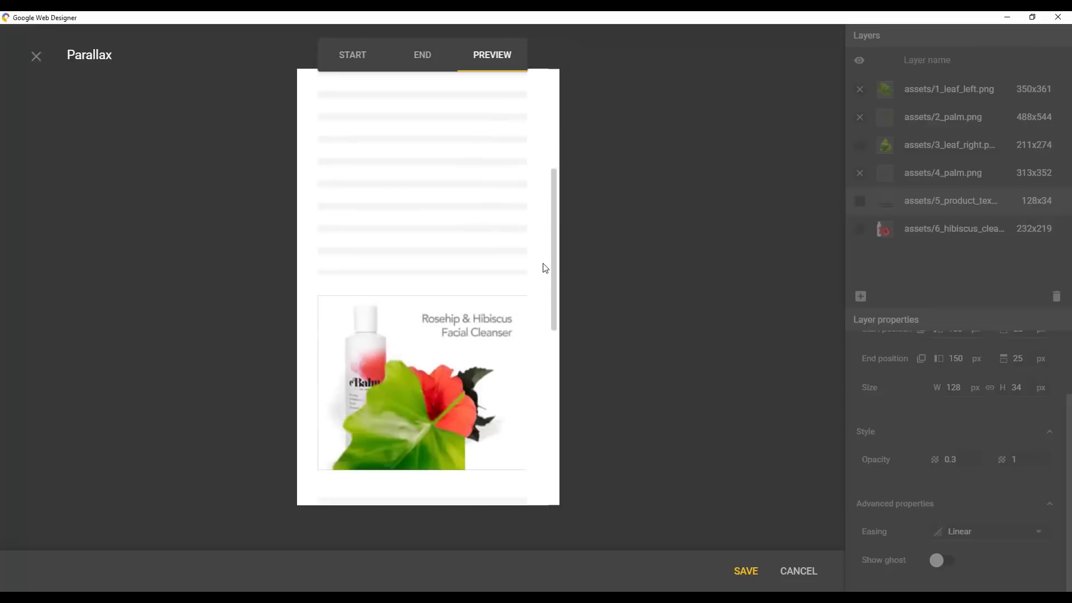
{"action": "scroll", "coordinate": [542, 268], "scroll_direction": "down", "scroll_amount": 2}
{"action": "scroll", "coordinate": [539, 304], "scroll_direction": "down", "scroll_amount": 3}
{"action": "scroll", "coordinate": [536, 340], "scroll_direction": "down", "scroll_amount": 1}
{"action": "scroll", "coordinate": [533, 349], "scroll_direction": "up", "scroll_amount": 2}
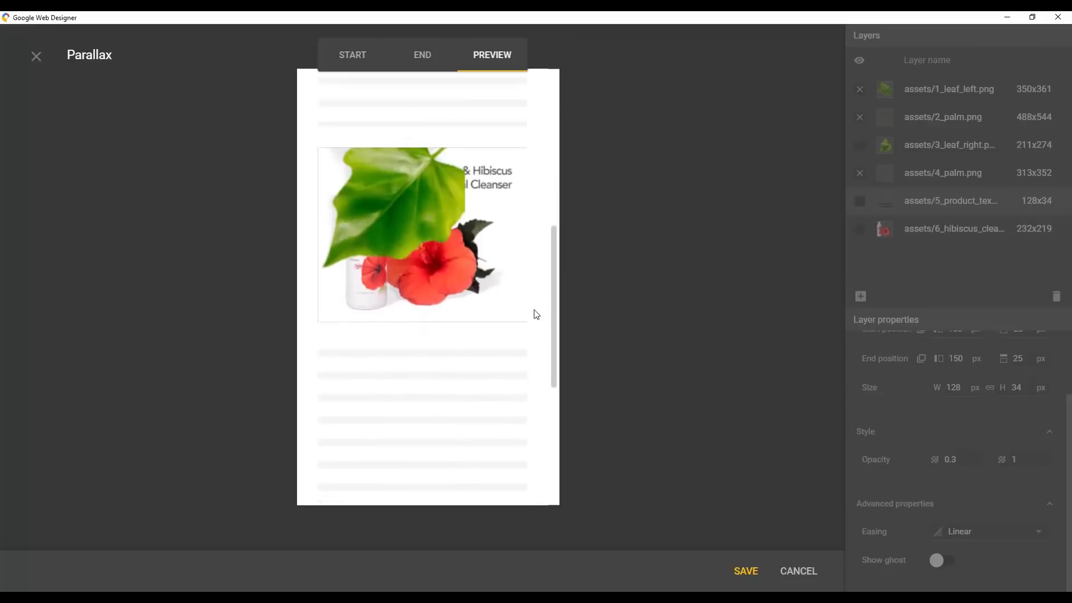
{"action": "scroll", "coordinate": [534, 285], "scroll_direction": "up", "scroll_amount": 3}
{"action": "scroll", "coordinate": [536, 235], "scroll_direction": "up", "scroll_amount": 2}
{"action": "scroll", "coordinate": [538, 206], "scroll_direction": "up", "scroll_amount": 2}
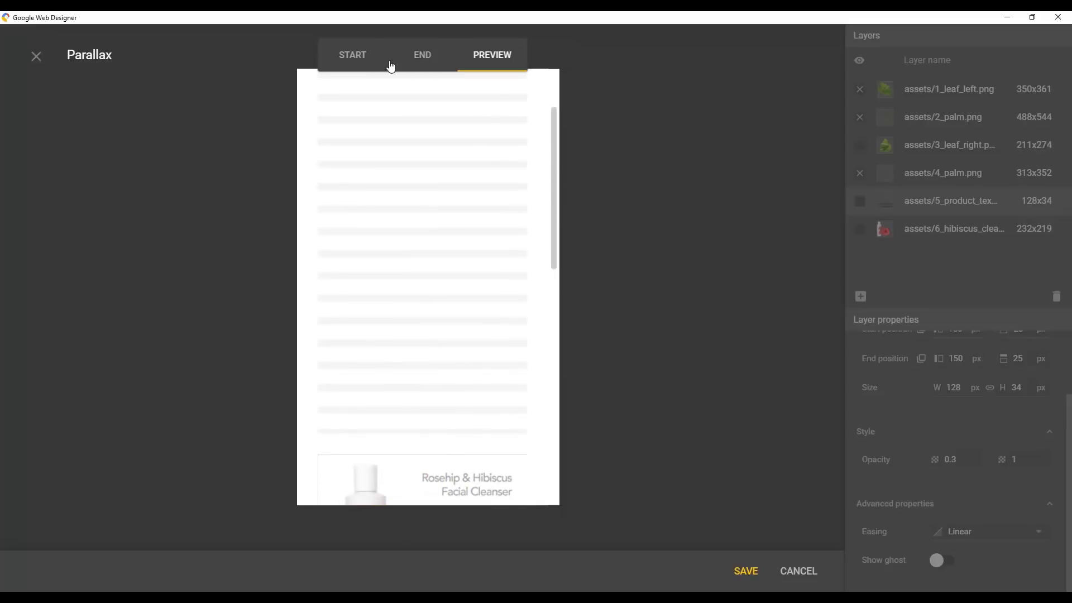
{"action": "left_click", "coordinate": [351, 54]}
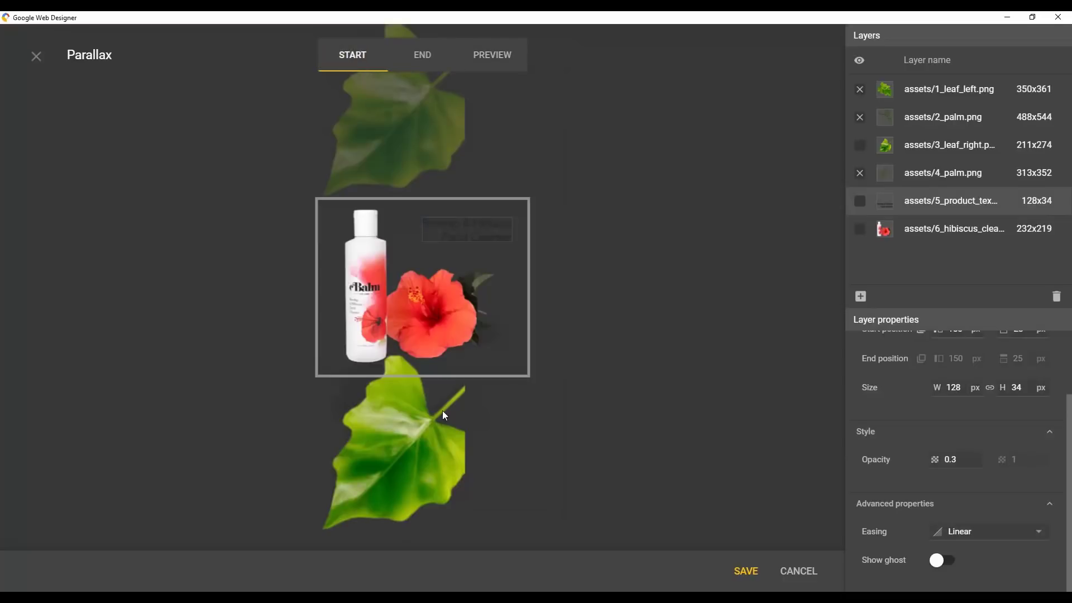
Set the right leaf's width to 250 px (250 by 325)
{"action": "left_click", "coordinate": [408, 438]}
{"action": "left_click", "coordinate": [947, 393]}
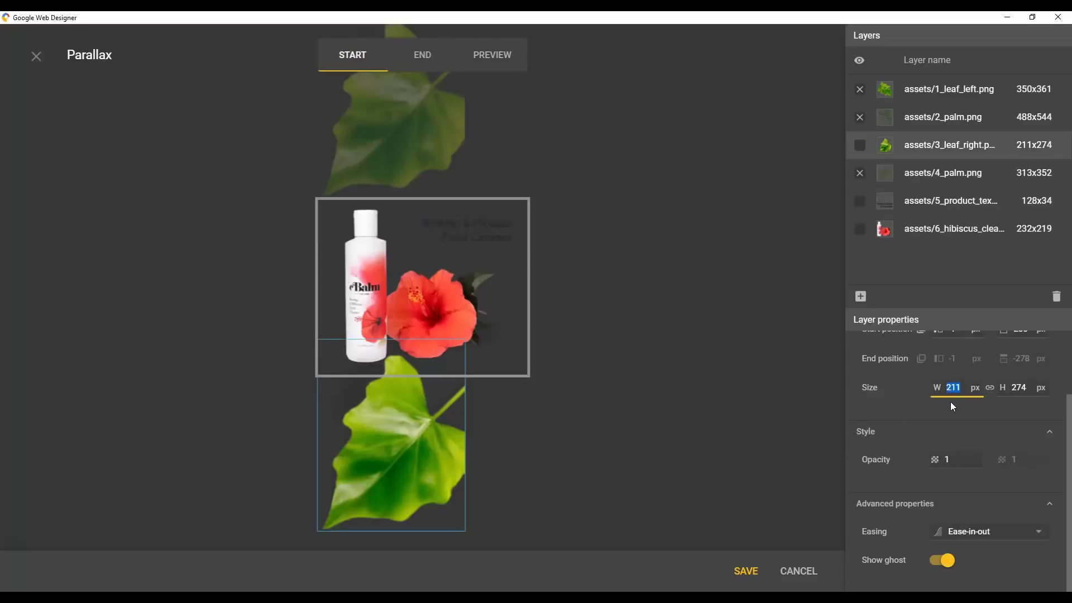
{"action": "type", "text": "250"}
{"action": "key", "text": "Return"}
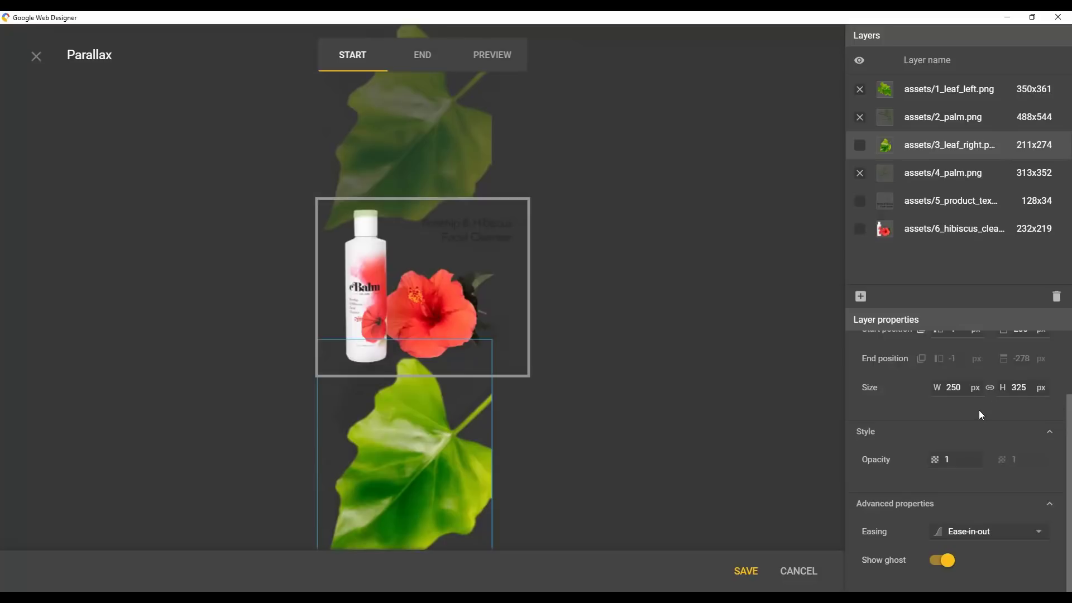
Verify the END and START layouts, then save the parallax settings and close the editor
{"action": "left_click", "coordinate": [421, 67]}
{"action": "left_click", "coordinate": [361, 56]}
{"action": "left_click", "coordinate": [750, 577]}
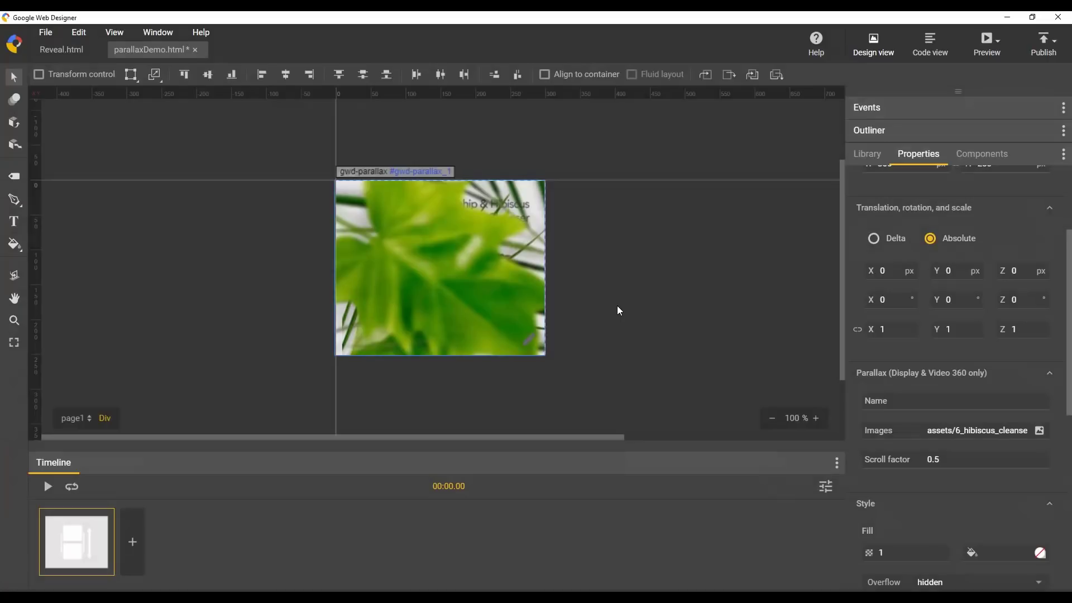
In Reveal.html, lower the parallax element's scroll factor from 0.5 to 0.49
{"action": "left_click", "coordinate": [69, 52]}
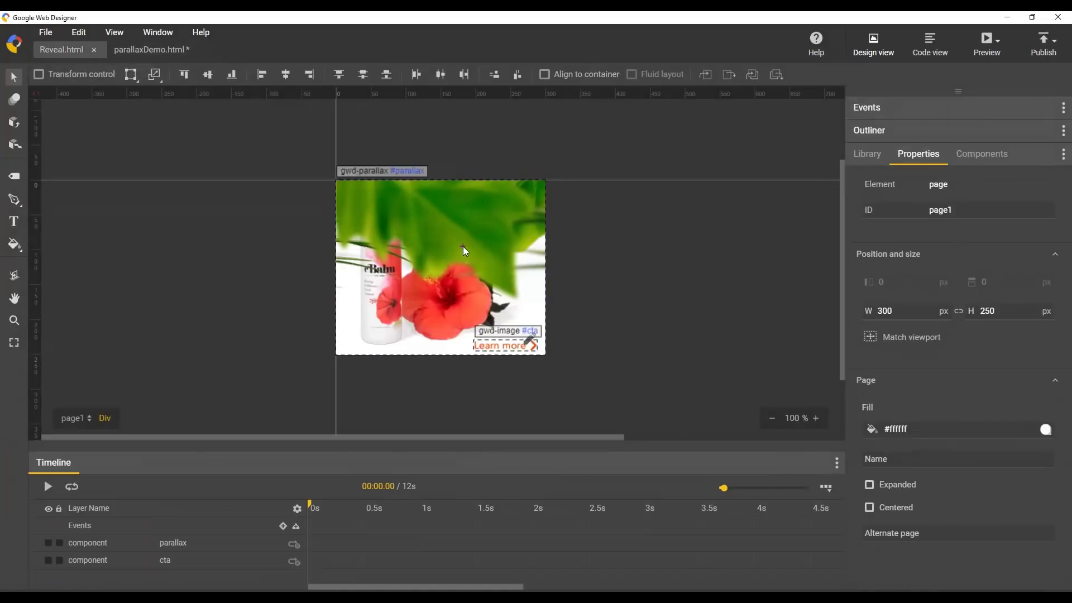
{"action": "left_click", "coordinate": [463, 246]}
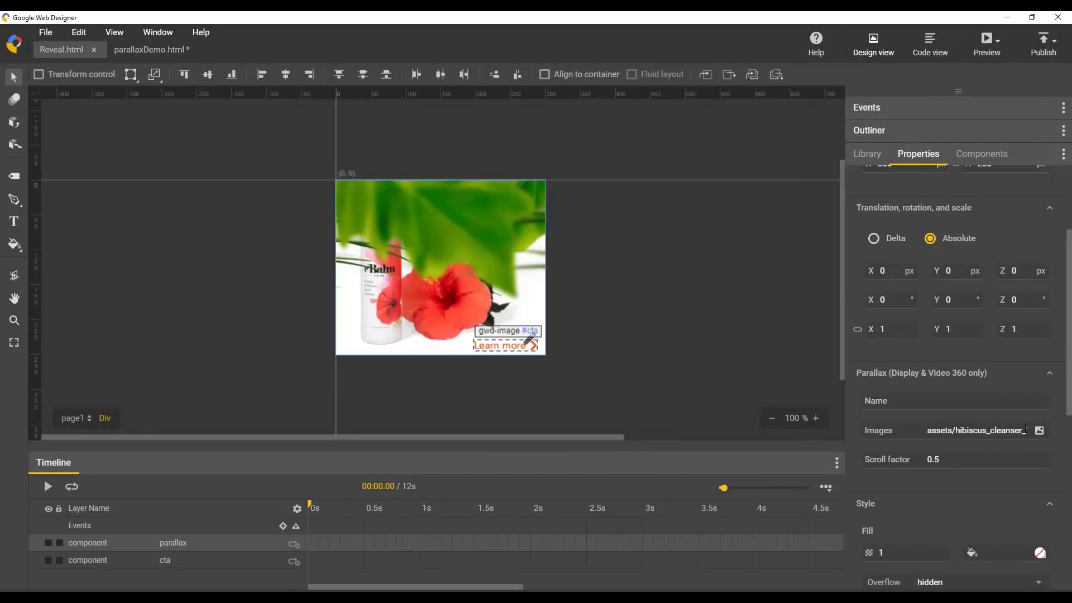
{"action": "left_click_drag", "start_coordinate": [1065, 402], "coordinate": [1064, 466]}
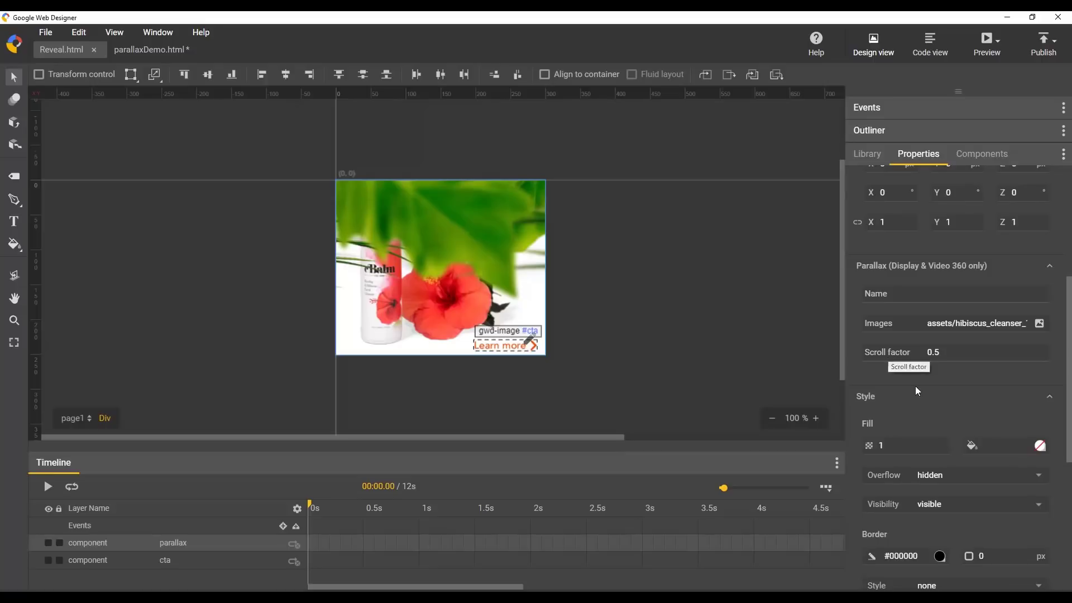
{"action": "double_click", "coordinate": [940, 353]}
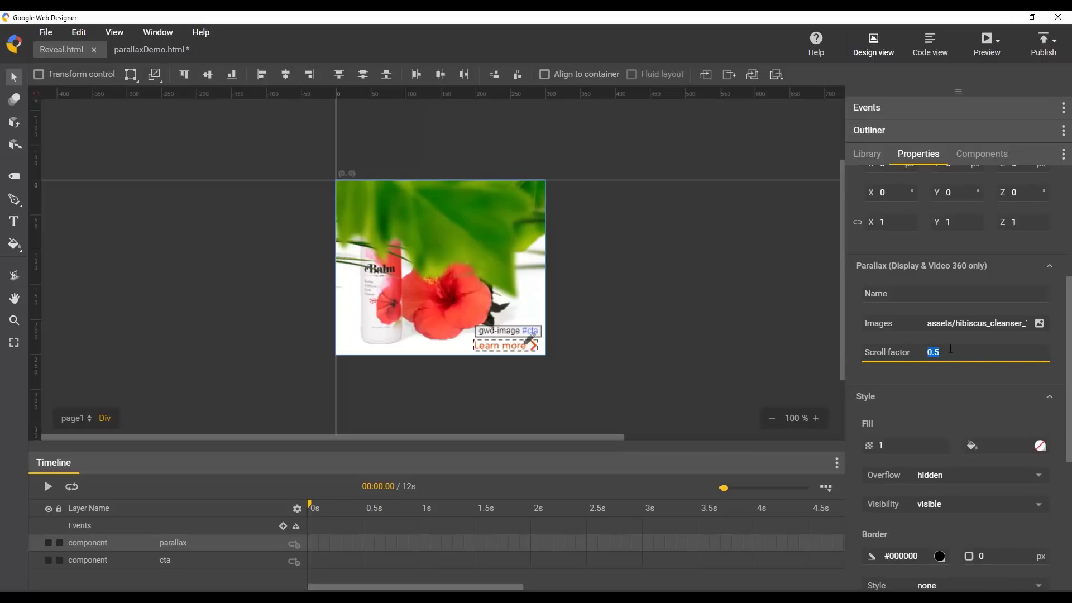
{"action": "type", "text": "0.54"}
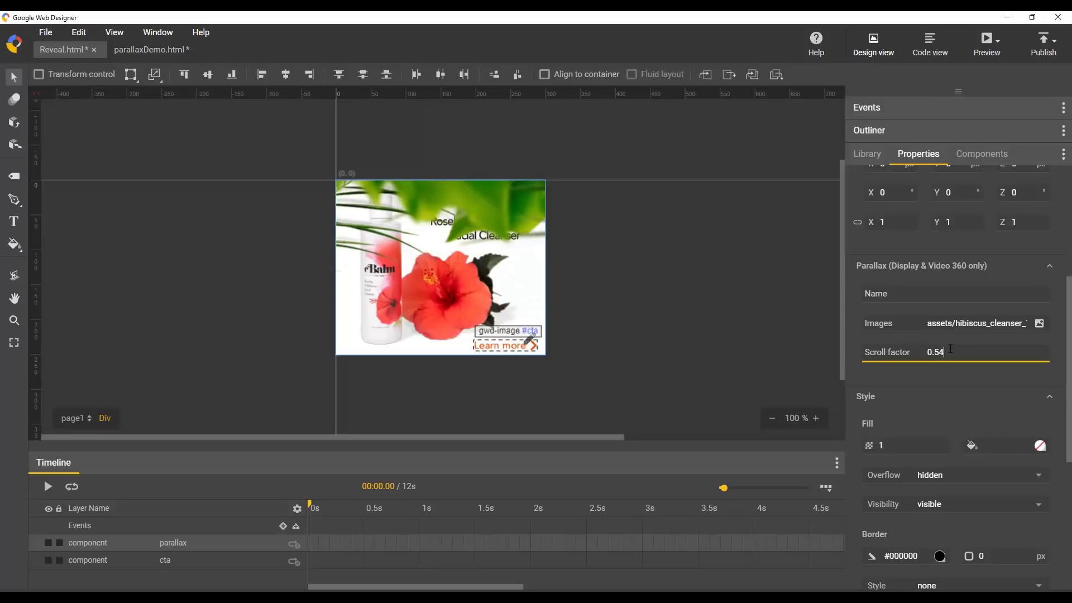
{"action": "key", "text": "Down"}
{"action": "key", "text": "Down"}
{"action": "key", "text": "Down"}
{"action": "key", "text": "Down"}
{"action": "key", "text": "Down"}
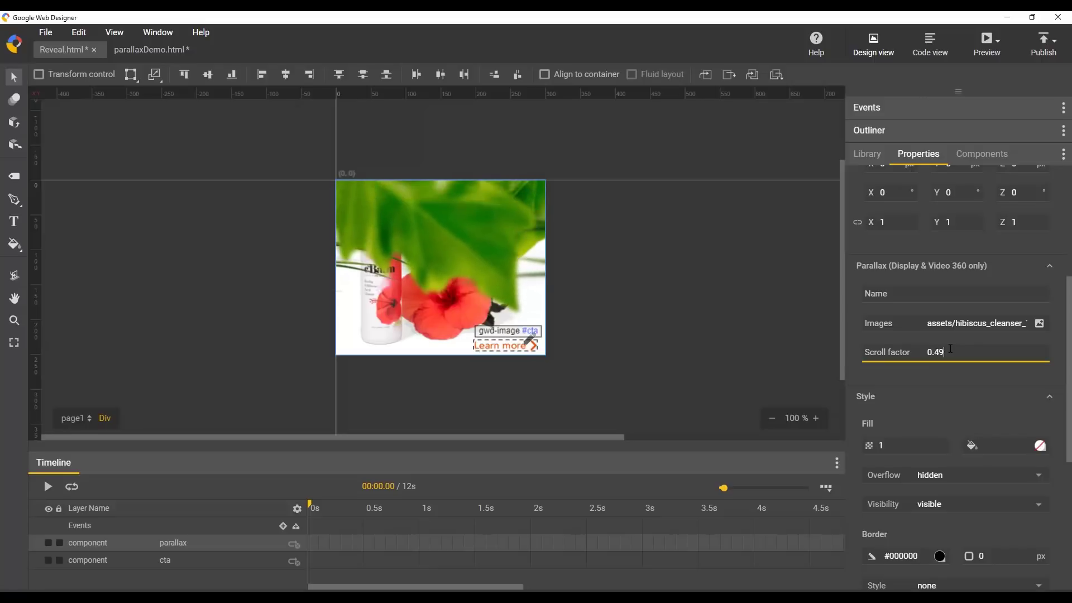
{"action": "left_click", "coordinate": [989, 42]}
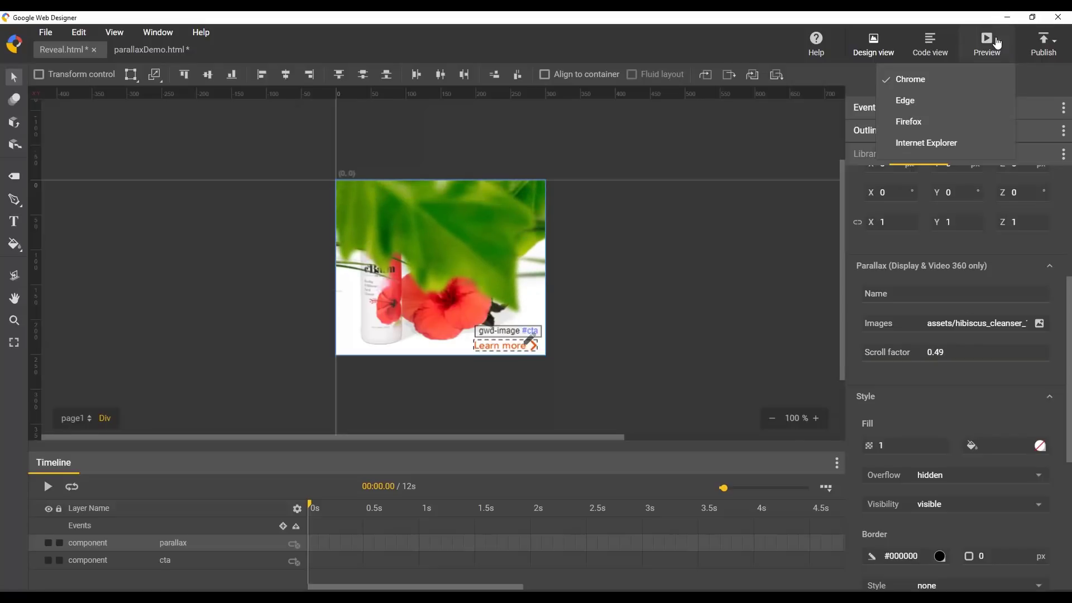
Preview the ad in Chrome and watch the leaf parallax while scrolling
{"action": "left_click", "coordinate": [968, 72]}
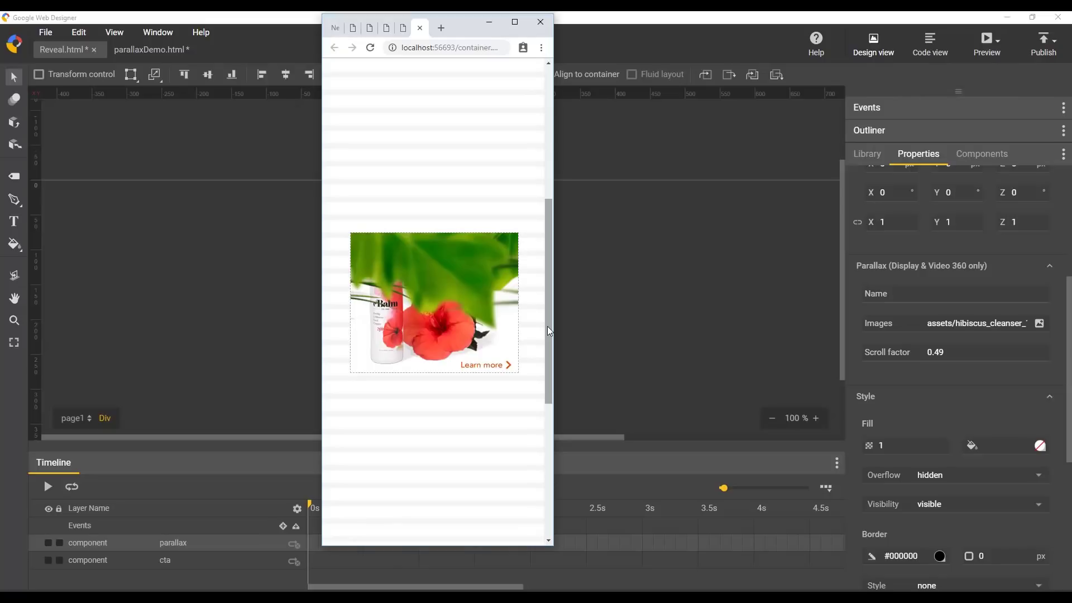
{"action": "left_click_drag", "start_coordinate": [547, 326], "coordinate": [555, 276]}
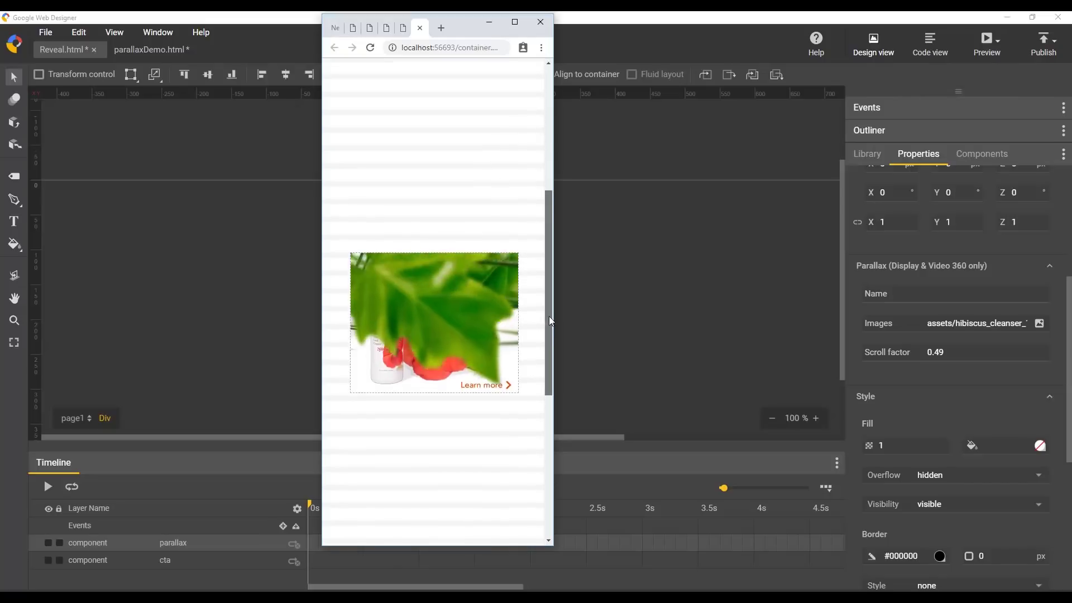
{"action": "left_click_drag", "start_coordinate": [556, 277], "coordinate": [538, 352]}
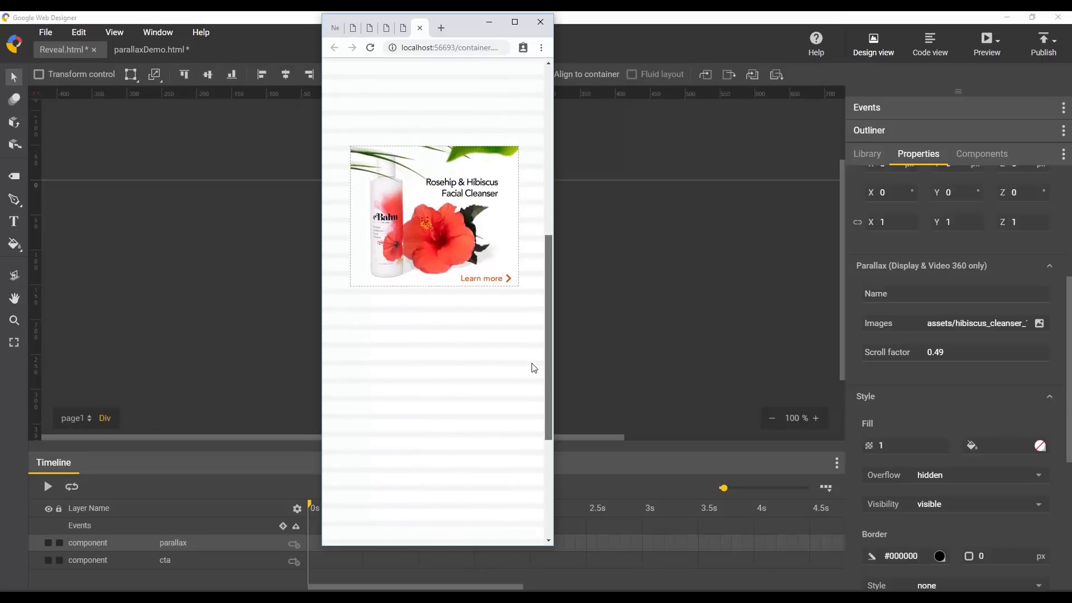
{"action": "mouse_move", "coordinate": [539, 351]}
{"action": "left_mouse_down"}
{"action": "mouse_move", "coordinate": [542, 287]}
{"action": "mouse_move", "coordinate": [515, 389]}
{"action": "left_mouse_up"}
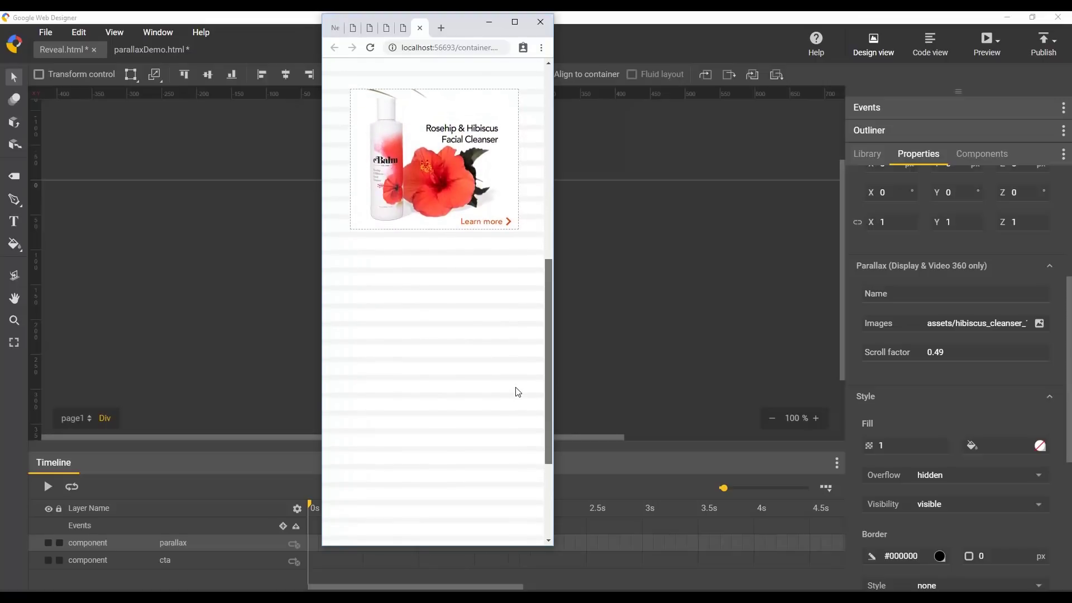